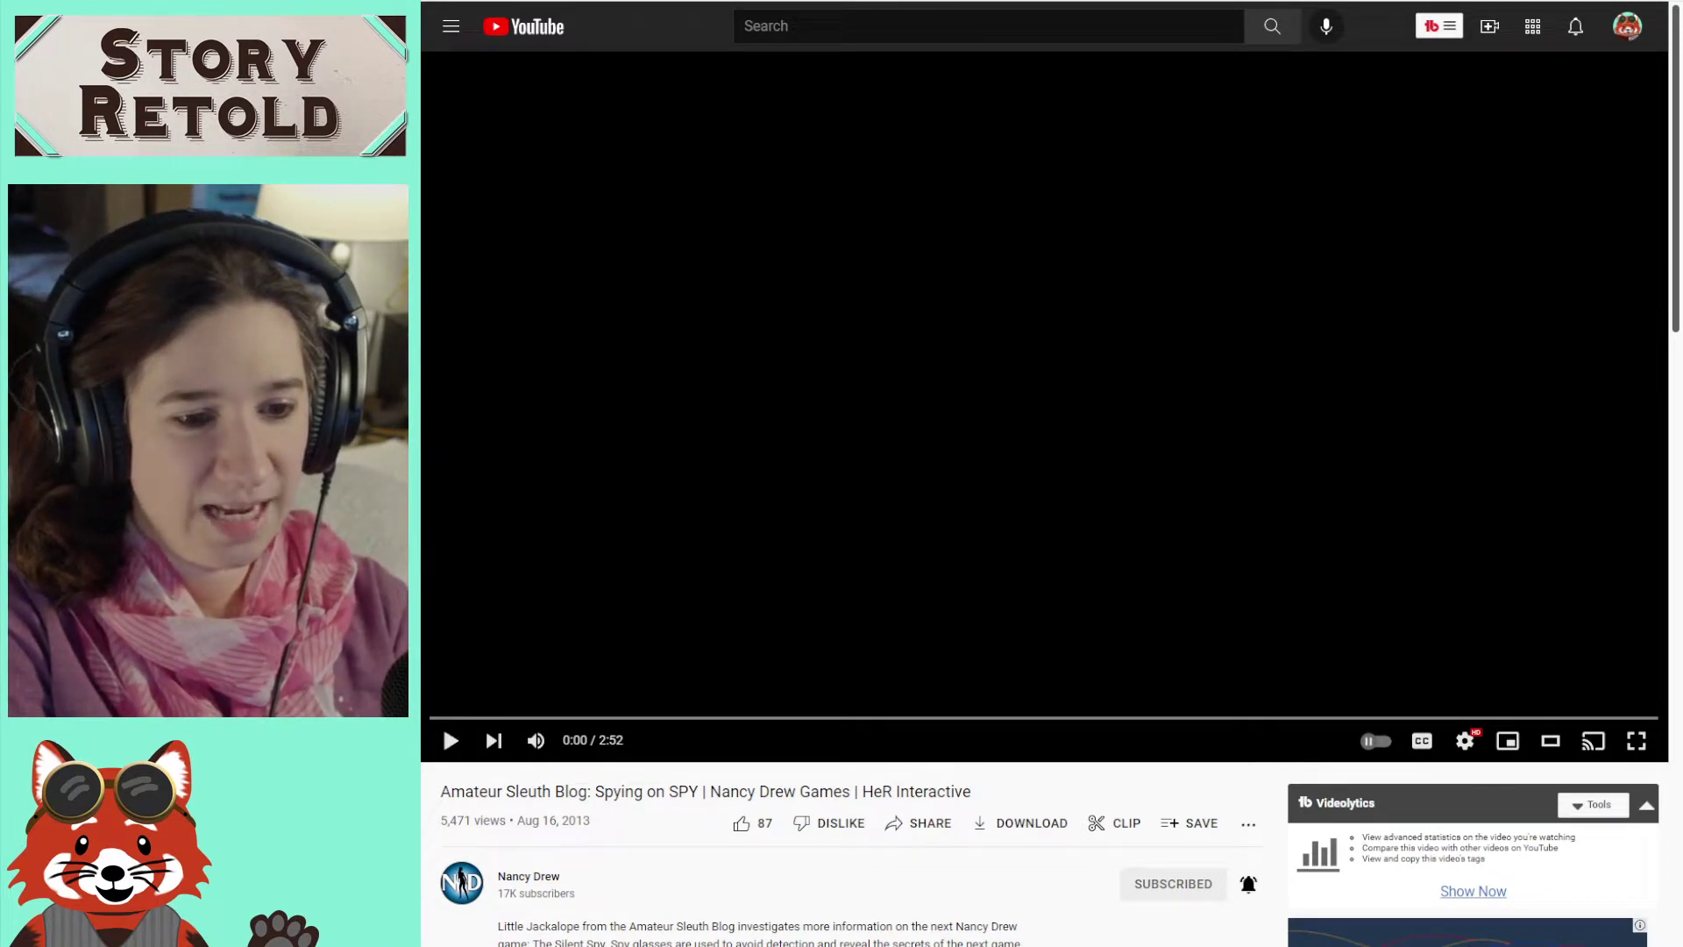
- Play the Spying on SPY video from the start, pausing briefly on the static at 0:10
click(447, 734)
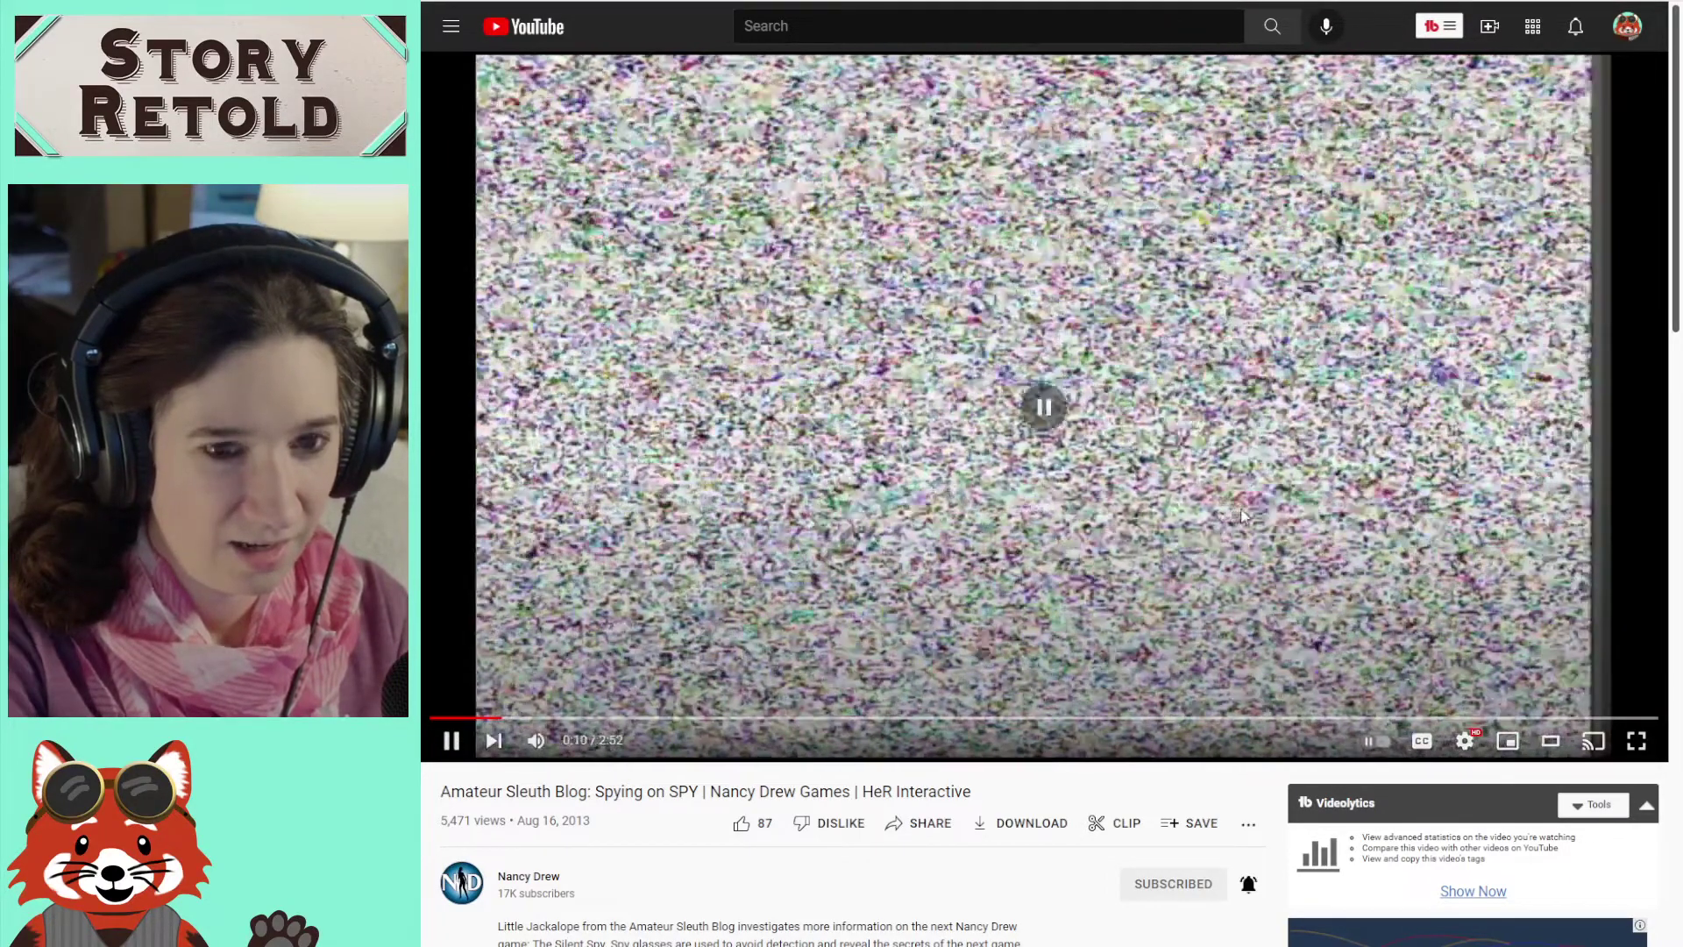
click(1243, 515)
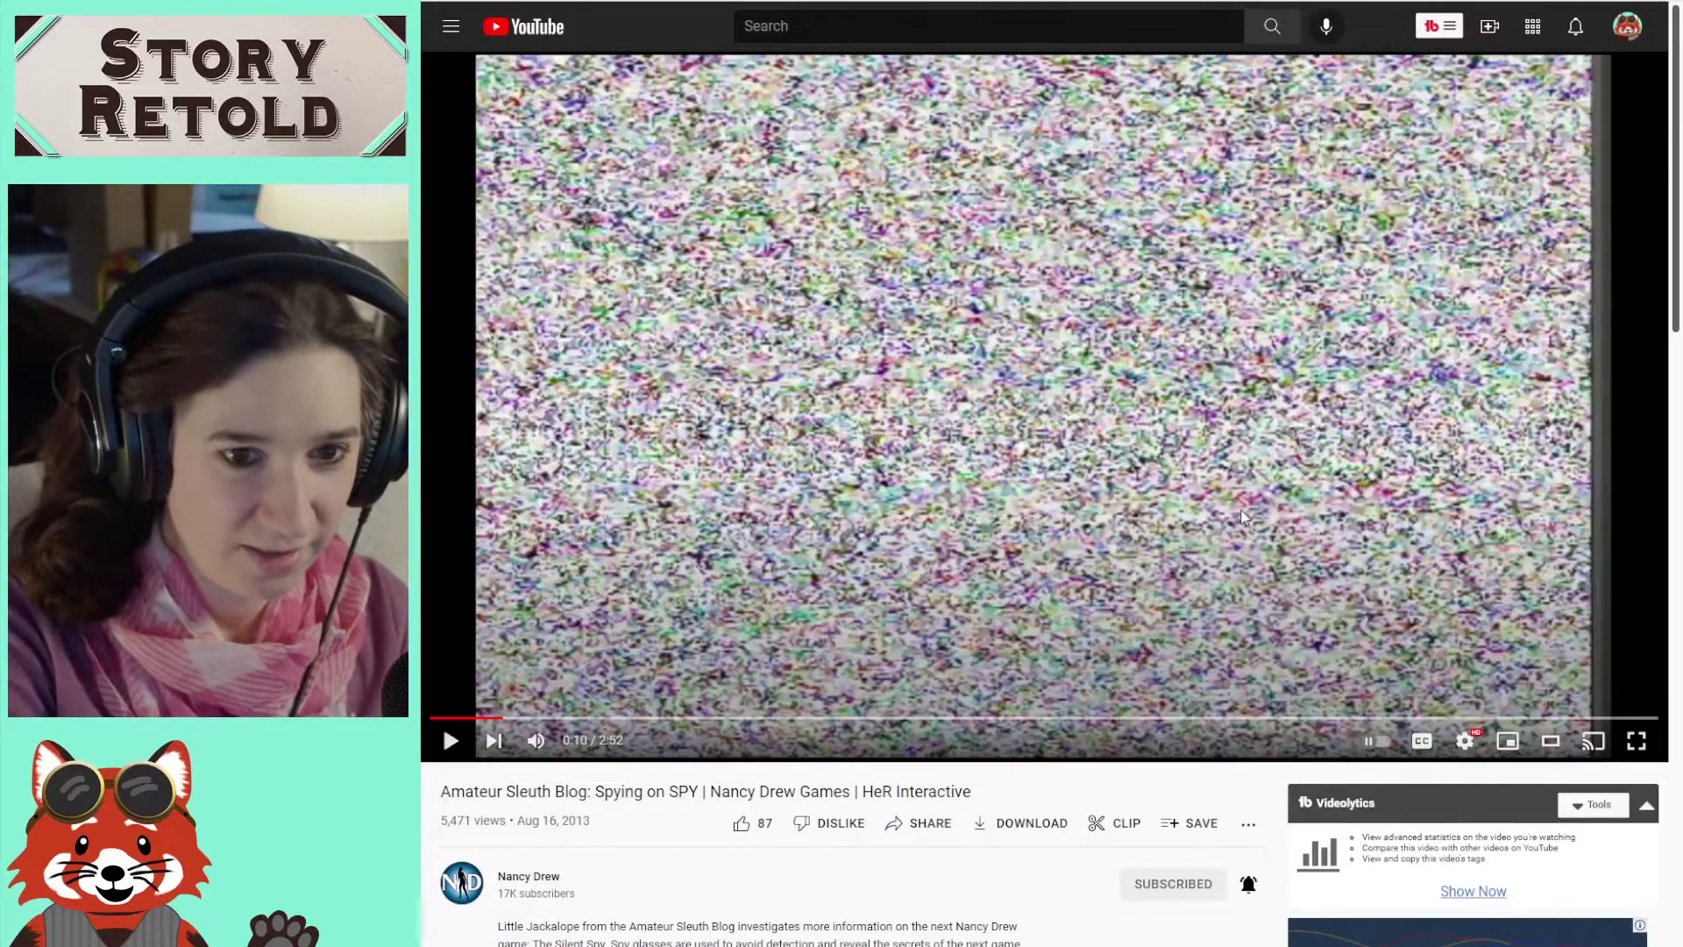
click(1241, 516)
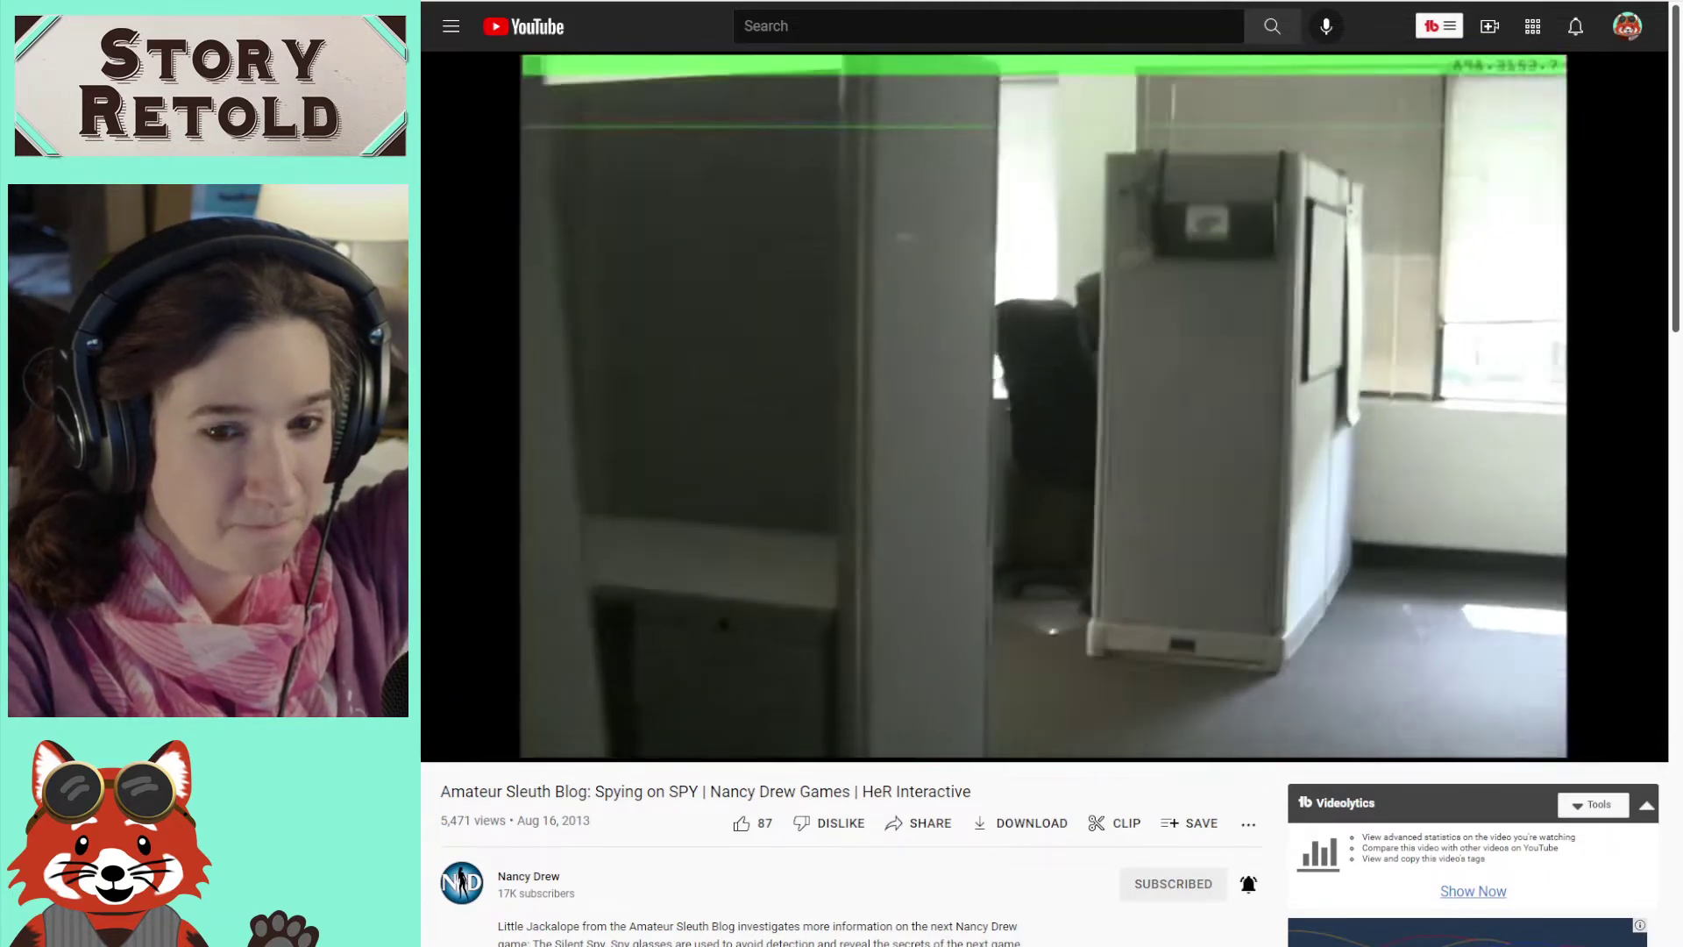
- Pause on the office cubicles, step through the blurry and dark footage, and stop at 0:43 on PROTOCOL
click(1154, 673)
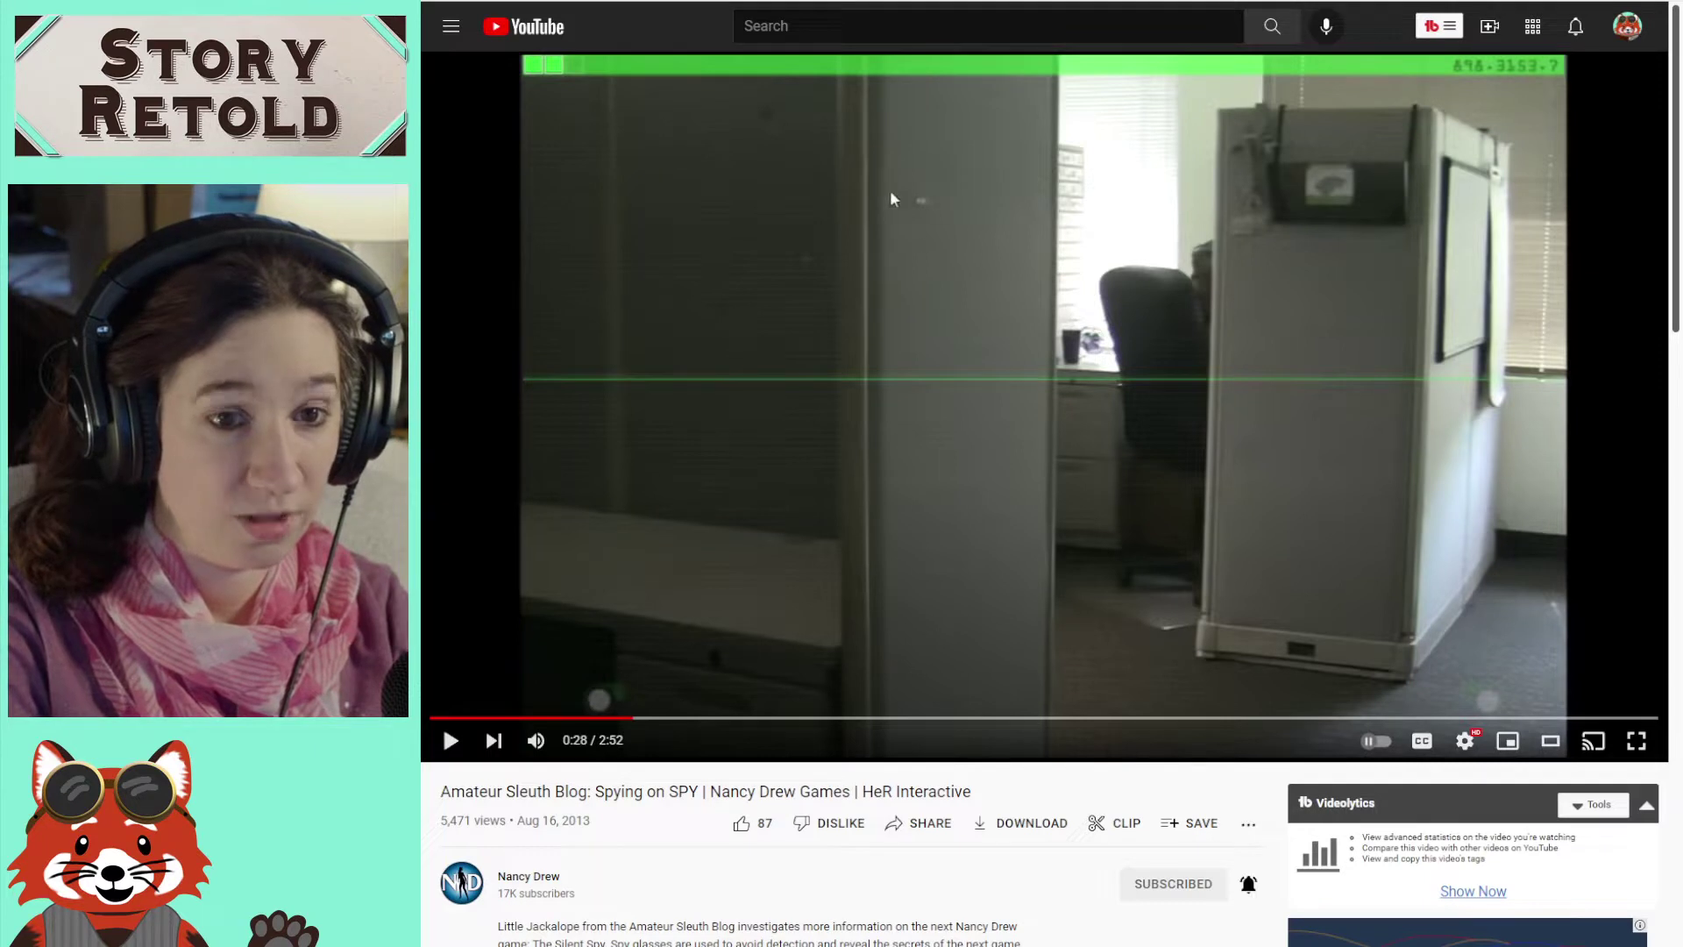
click(1237, 353)
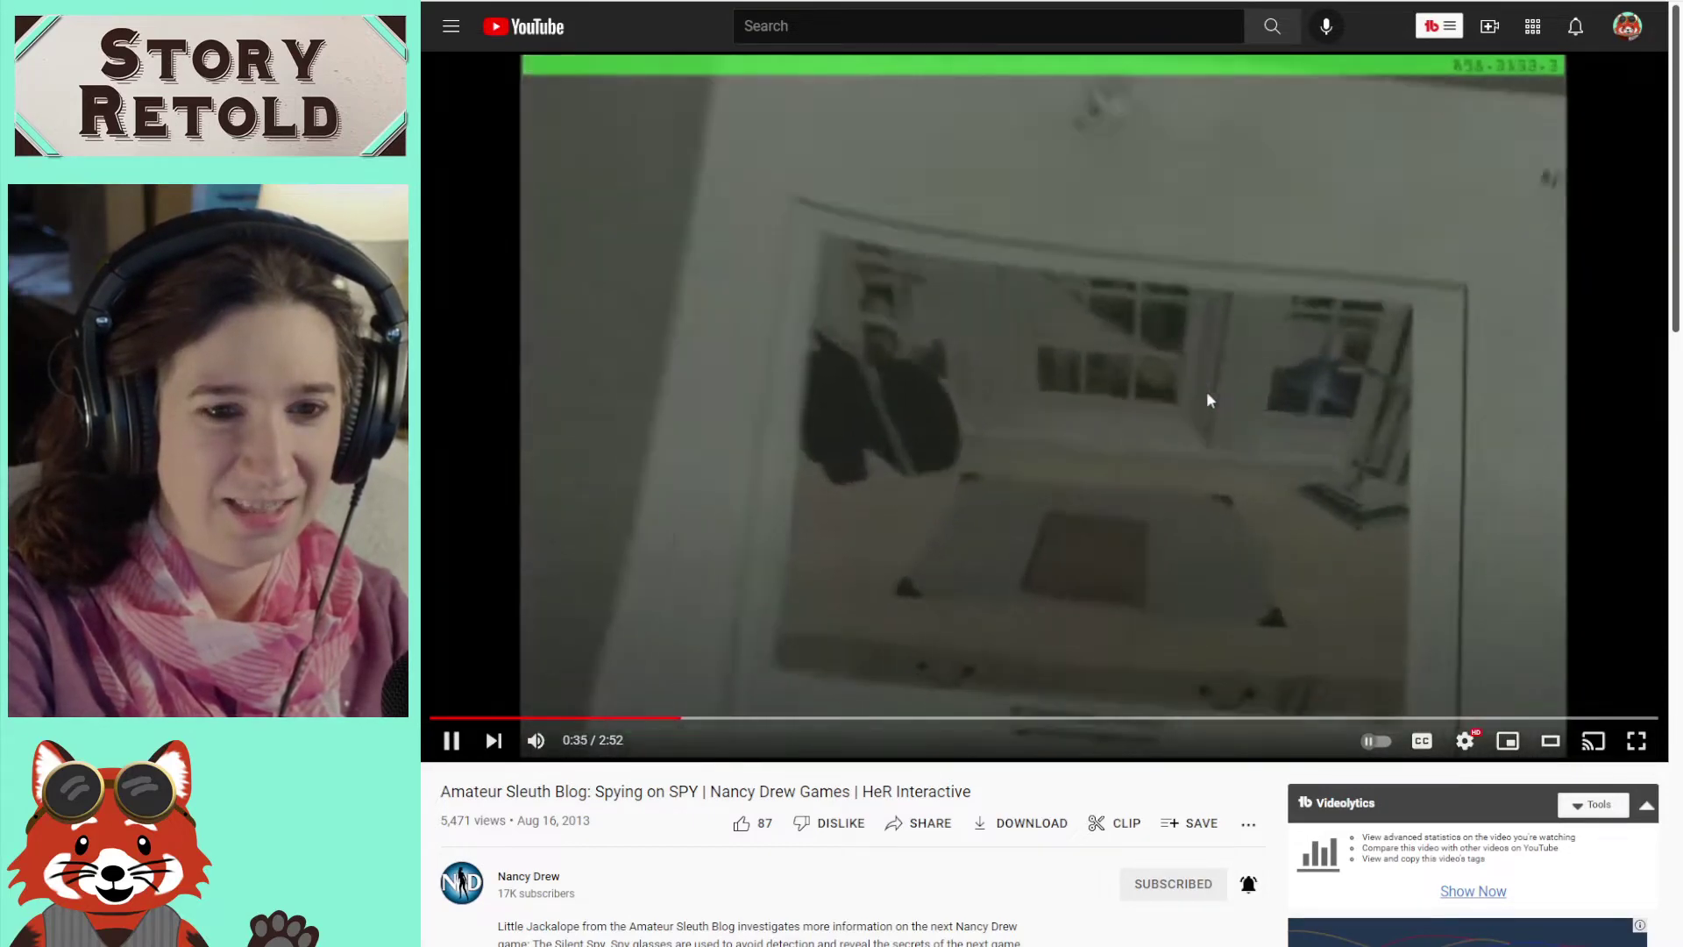
click(1212, 411)
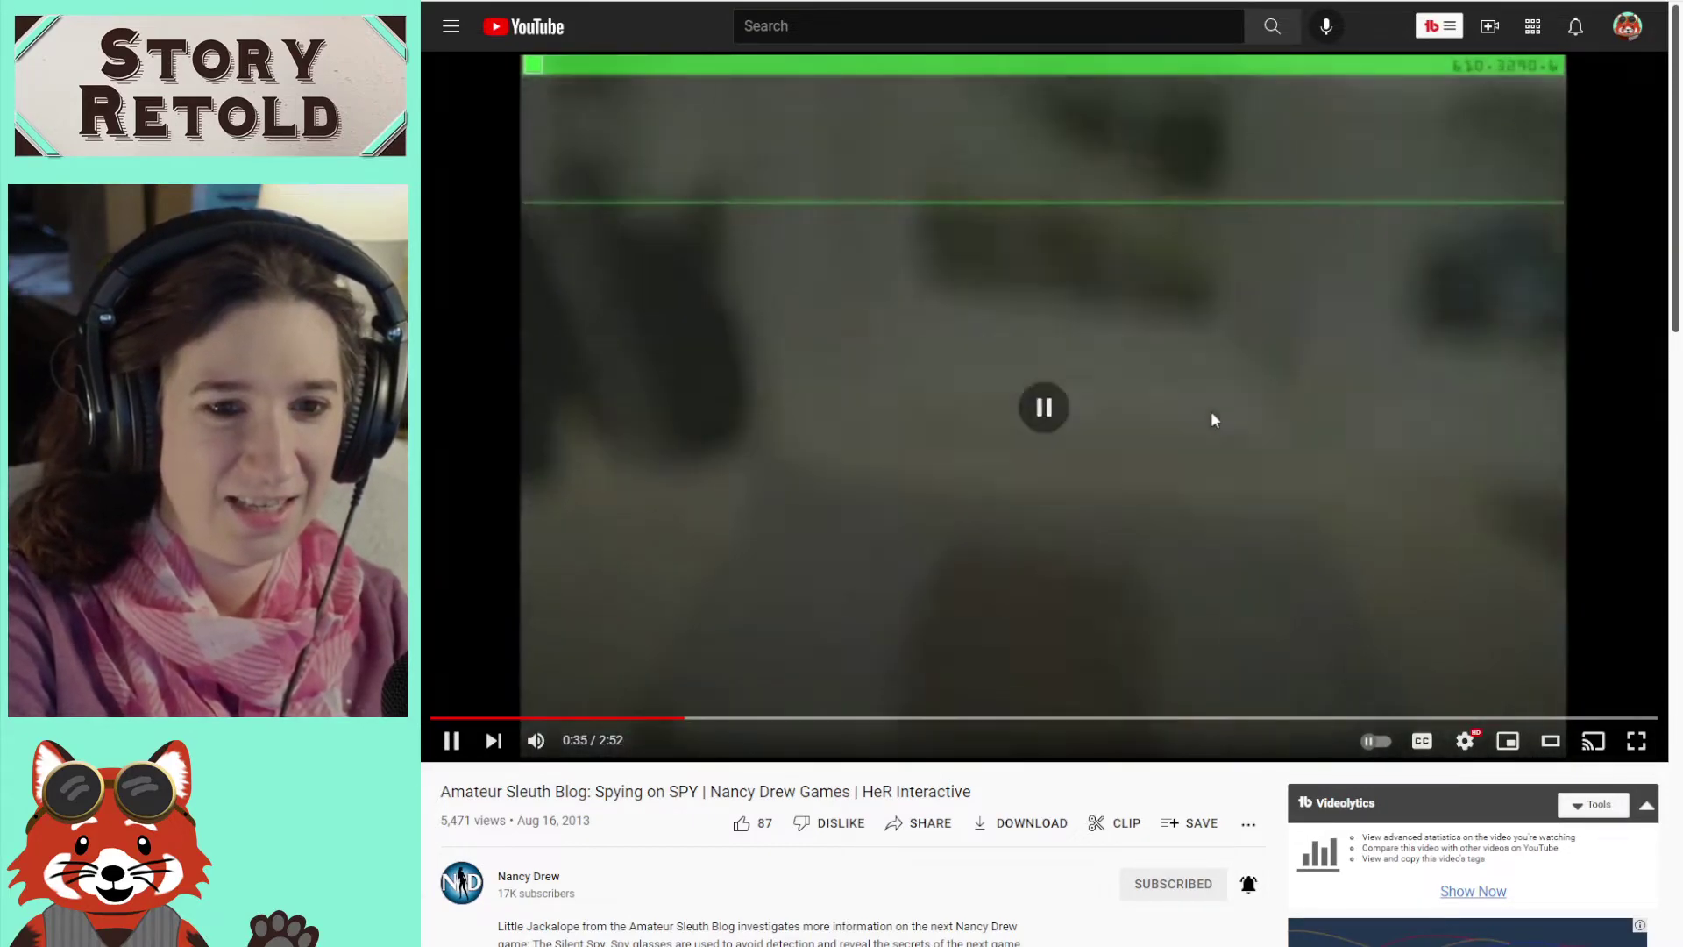
click(1007, 563)
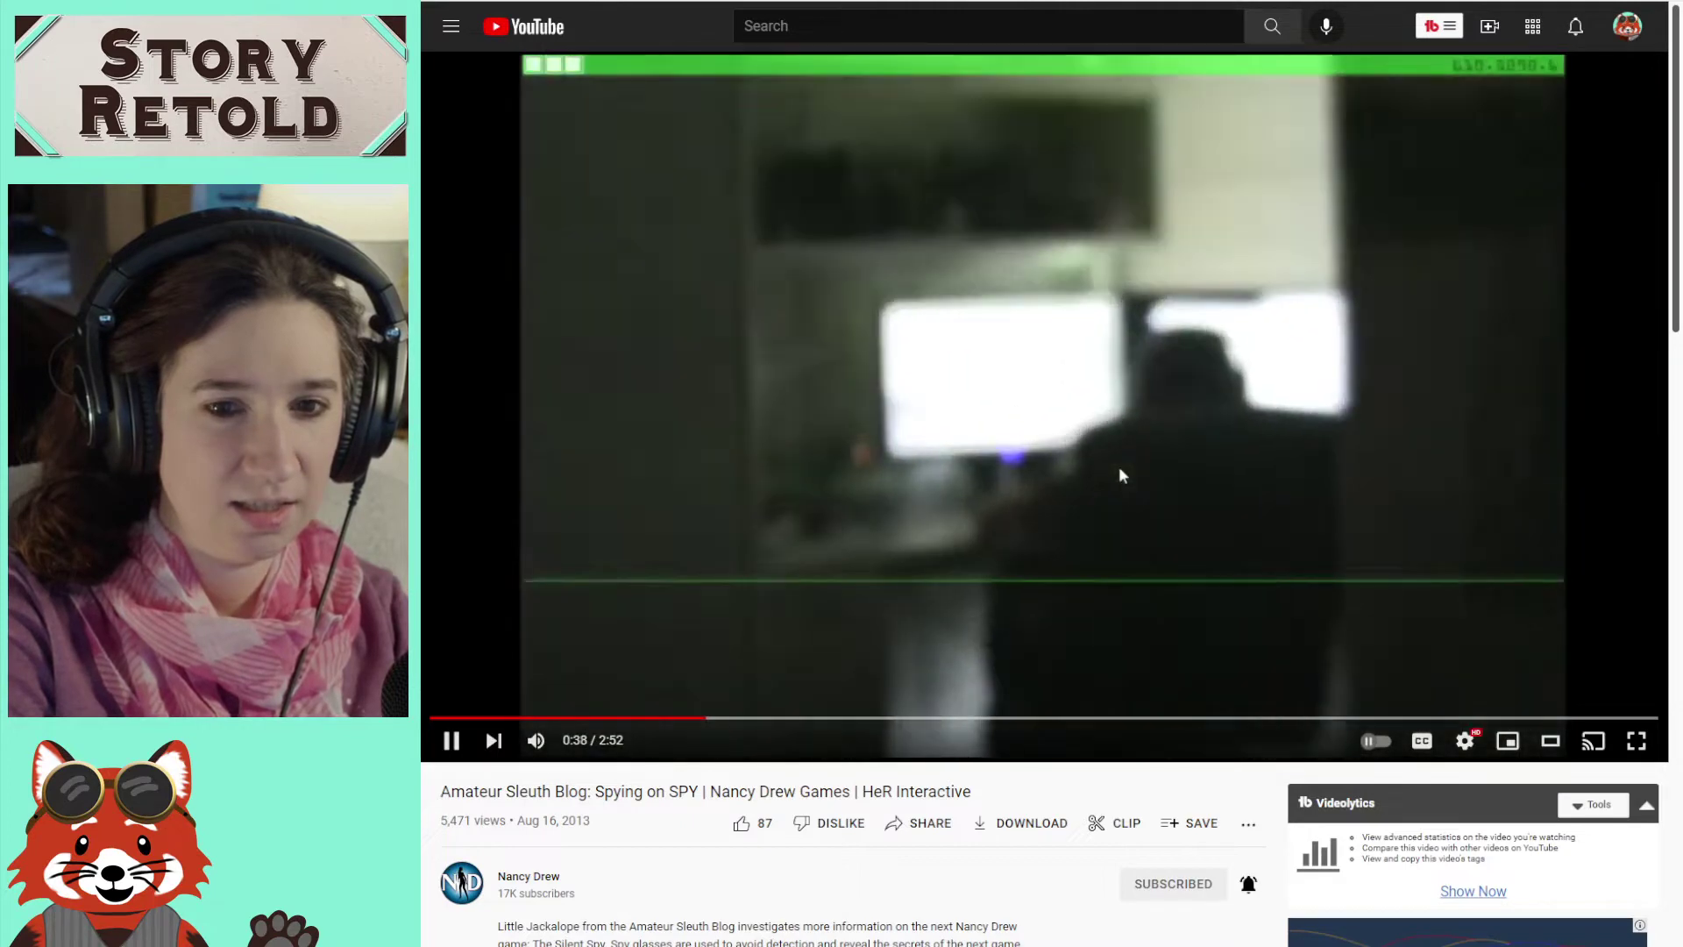
click(1120, 471)
click(1121, 471)
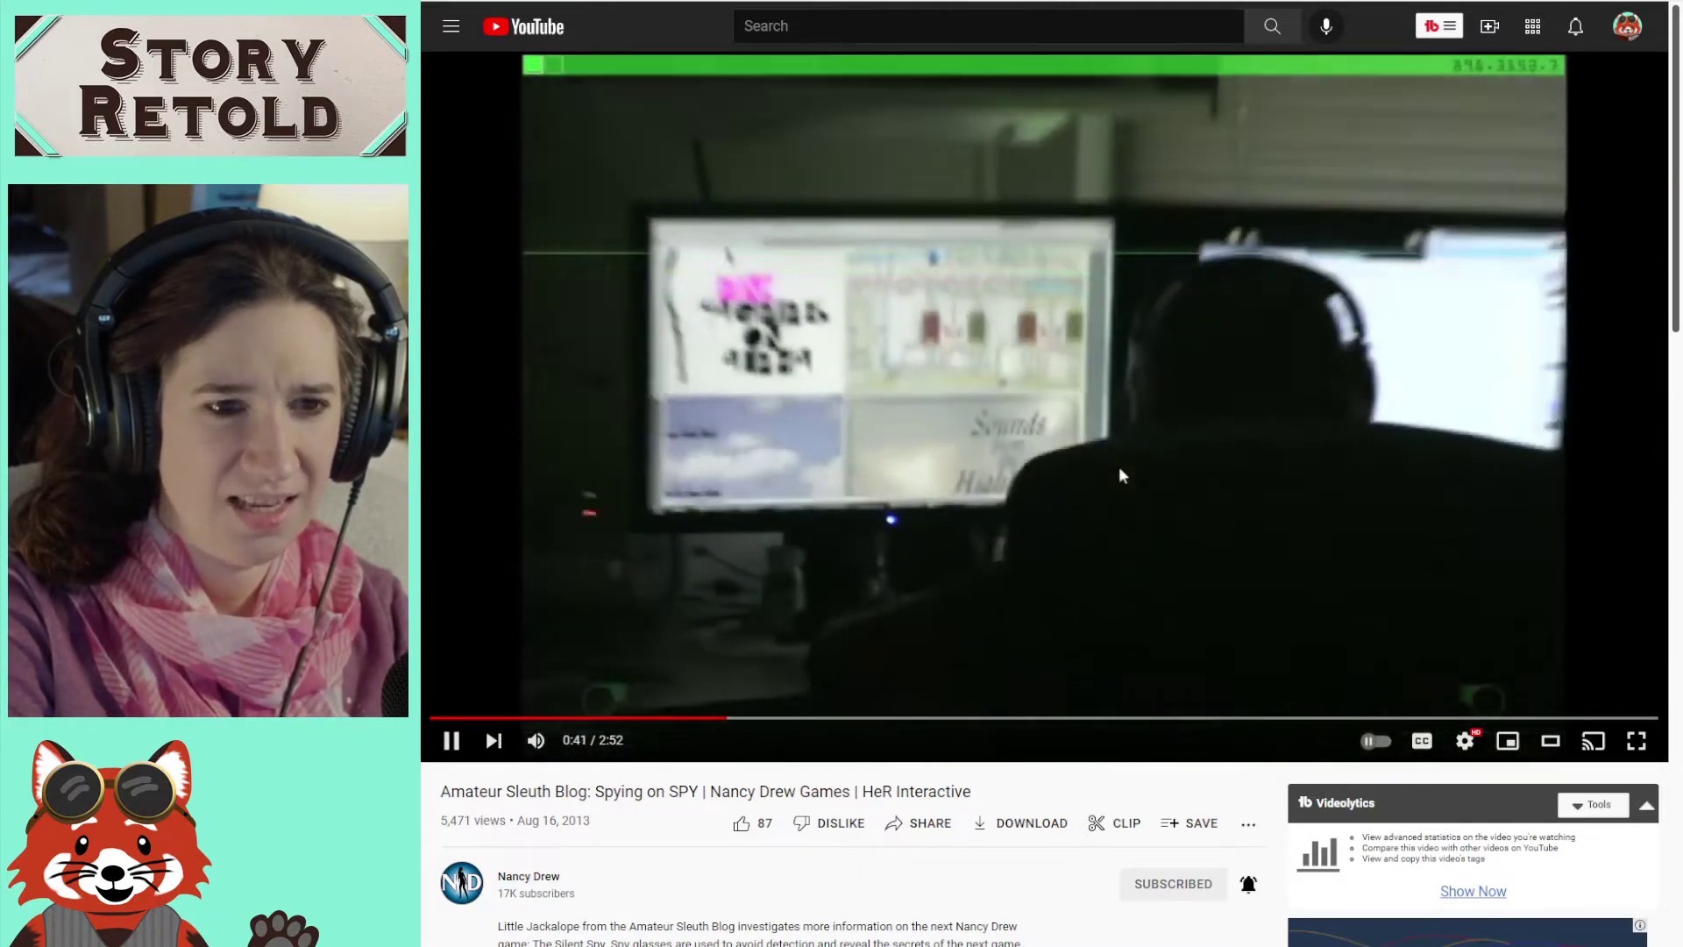
click(1120, 475)
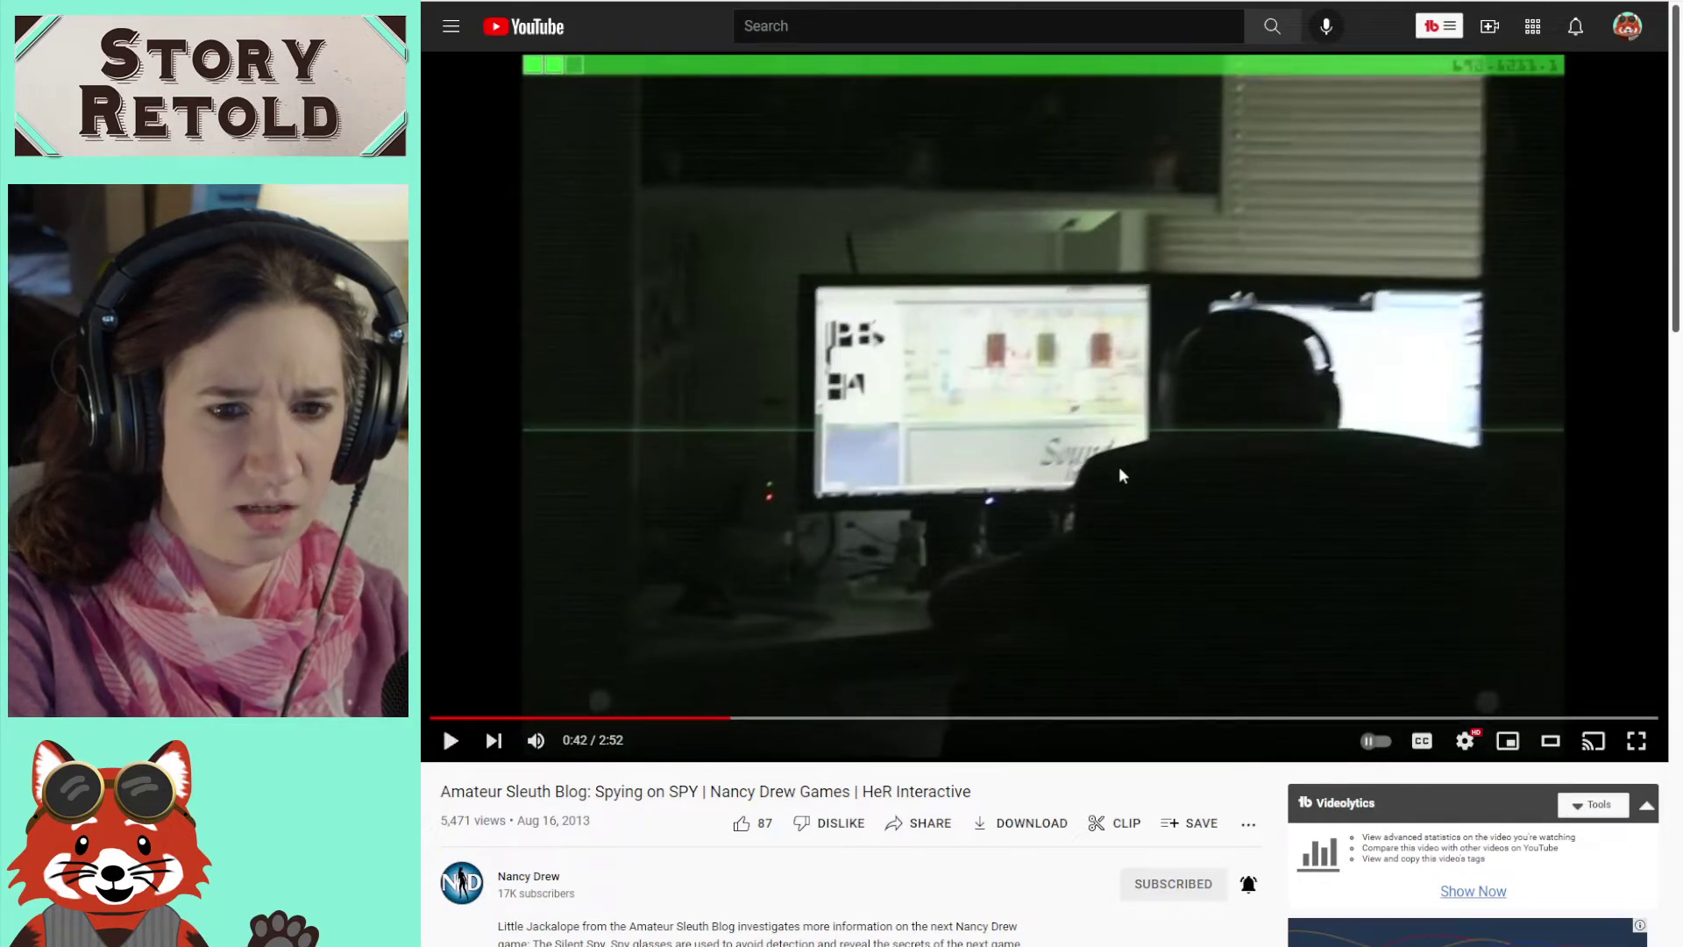
click(1120, 475)
click(1121, 475)
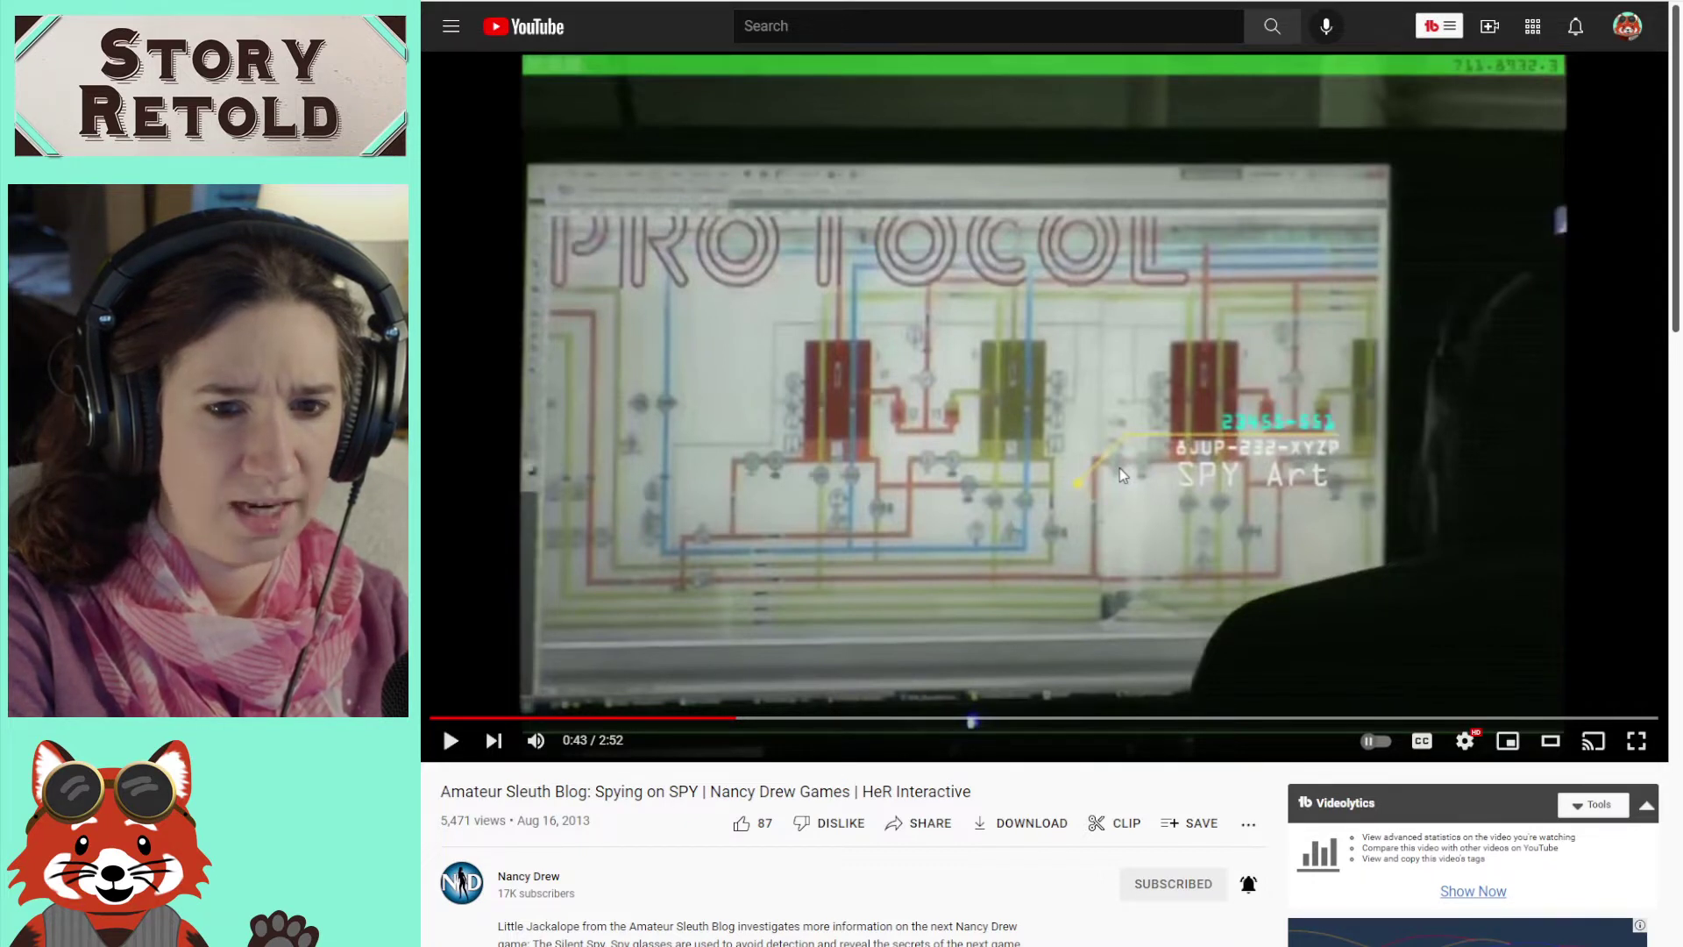
- Resume playback, pausing at 0:49, on the office with the plant, and at 0:59, leaving it playing
click(1119, 468)
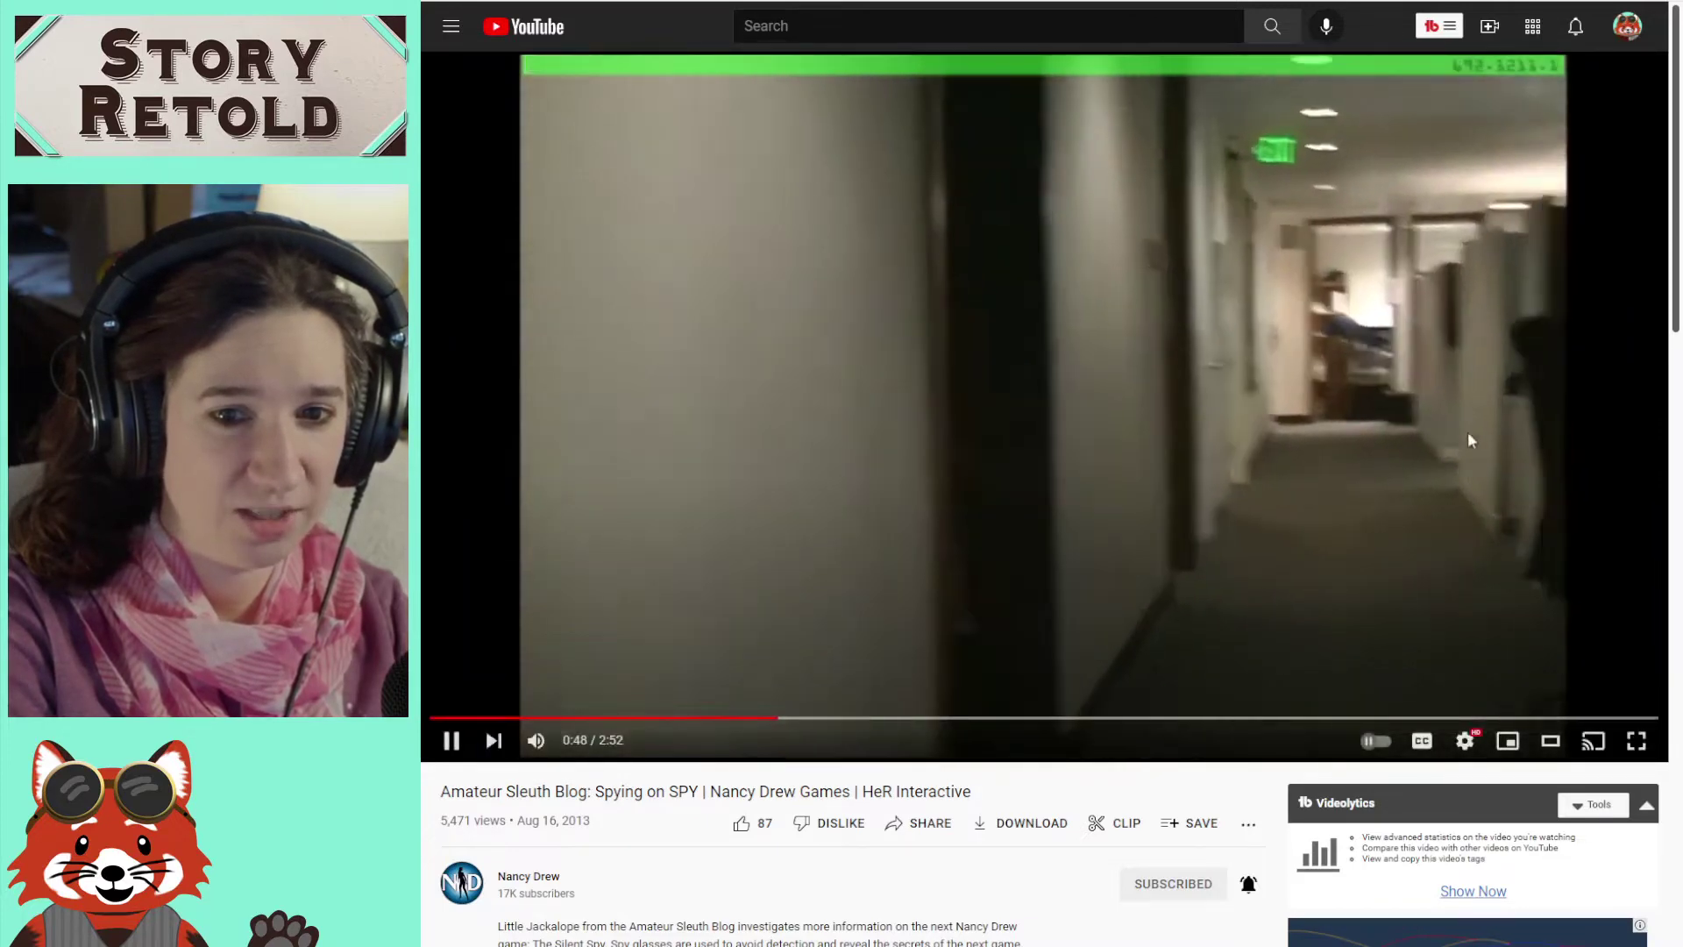
click(1293, 403)
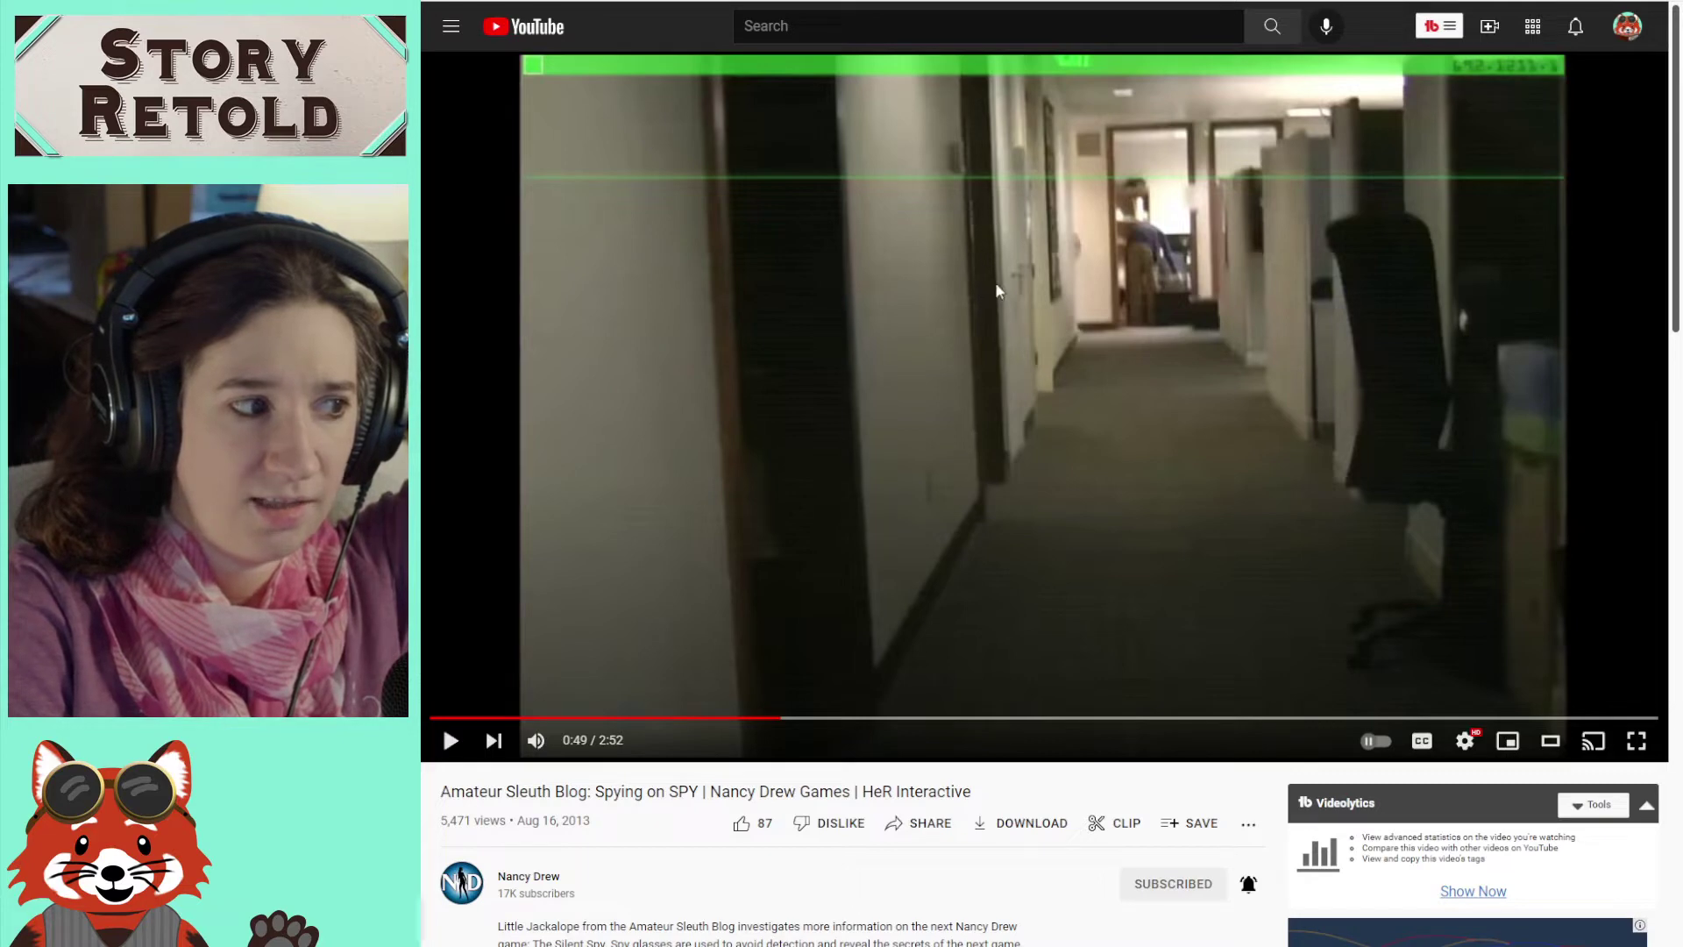
click(1175, 335)
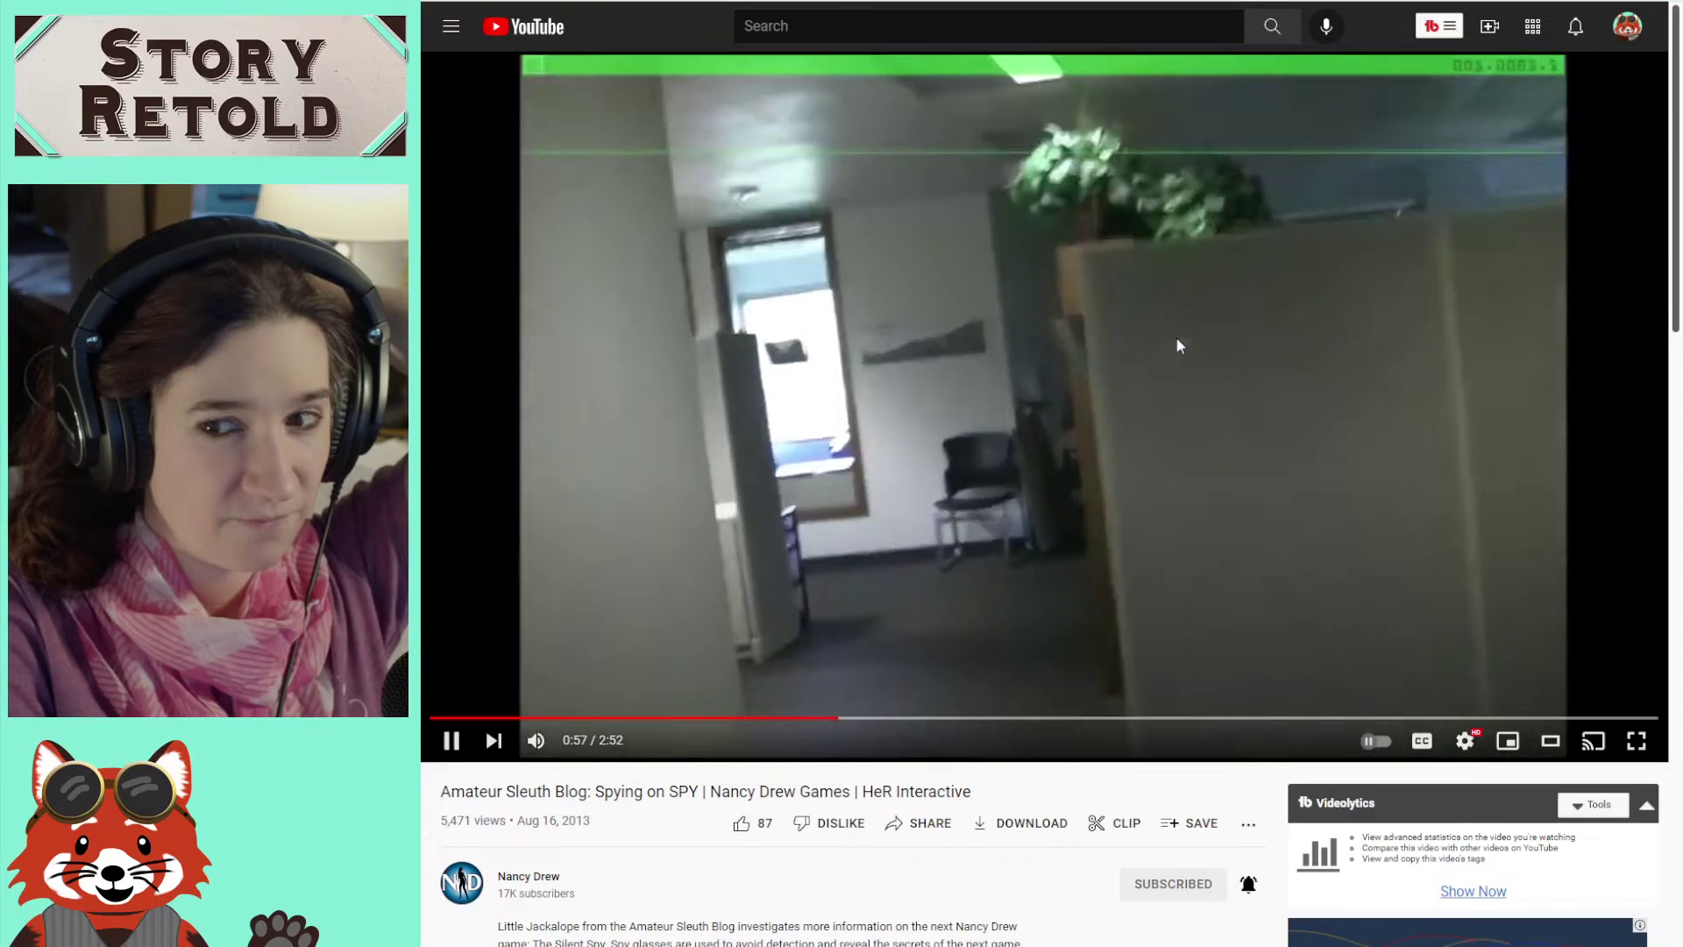
click(1179, 346)
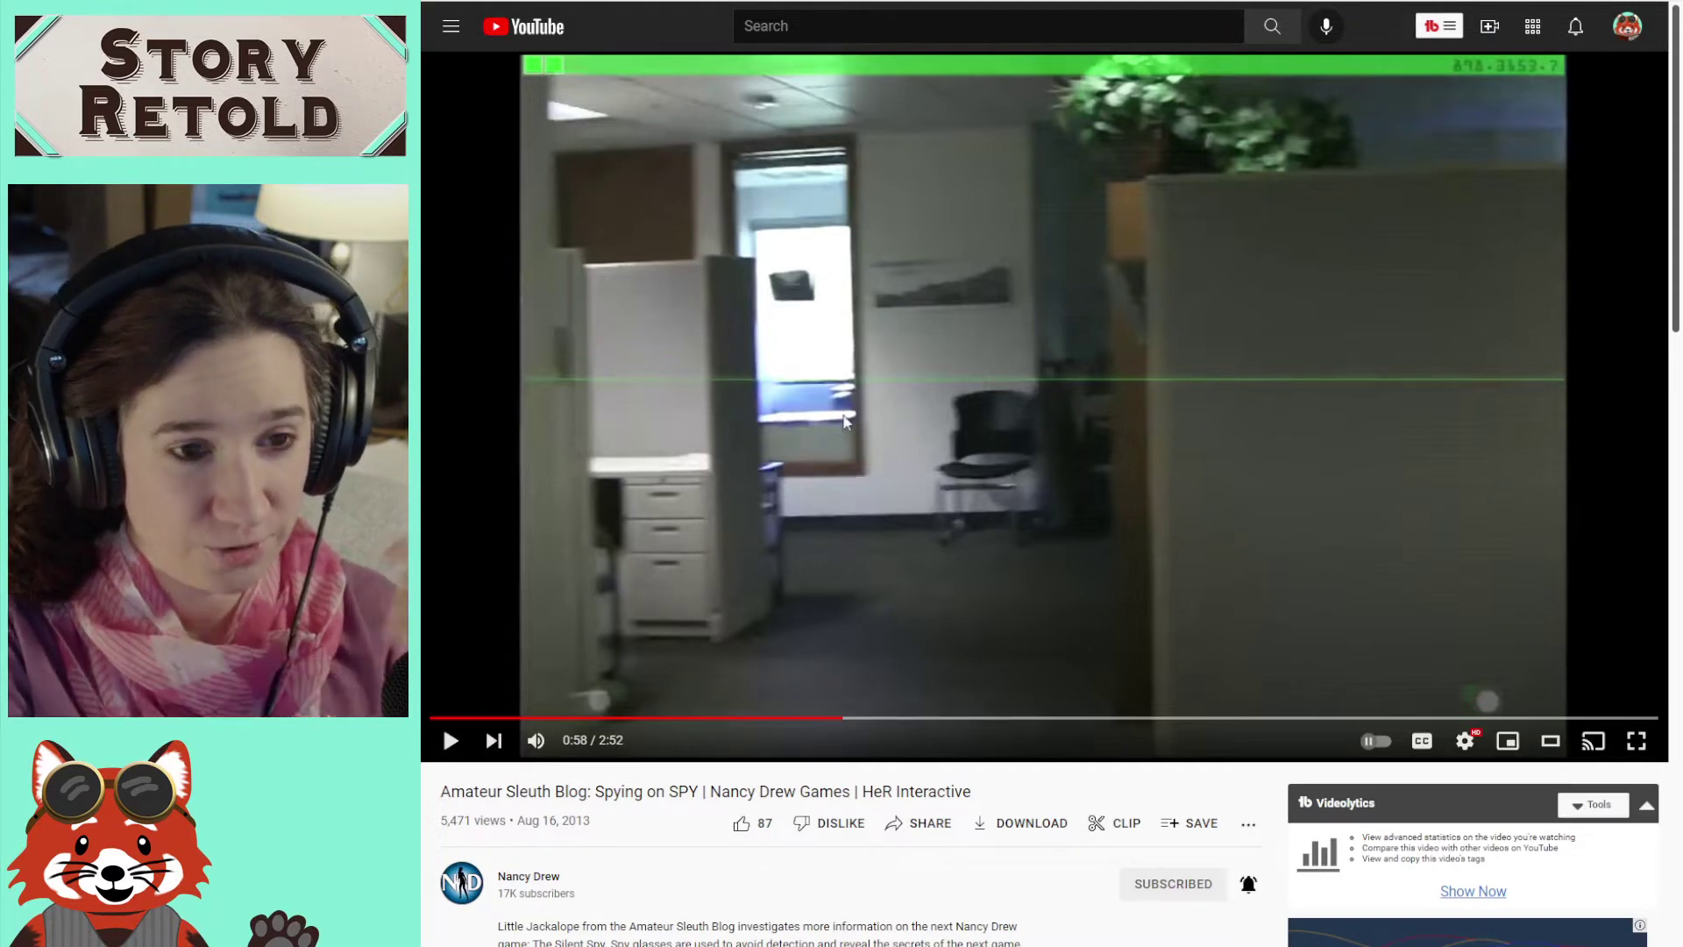
click(1042, 441)
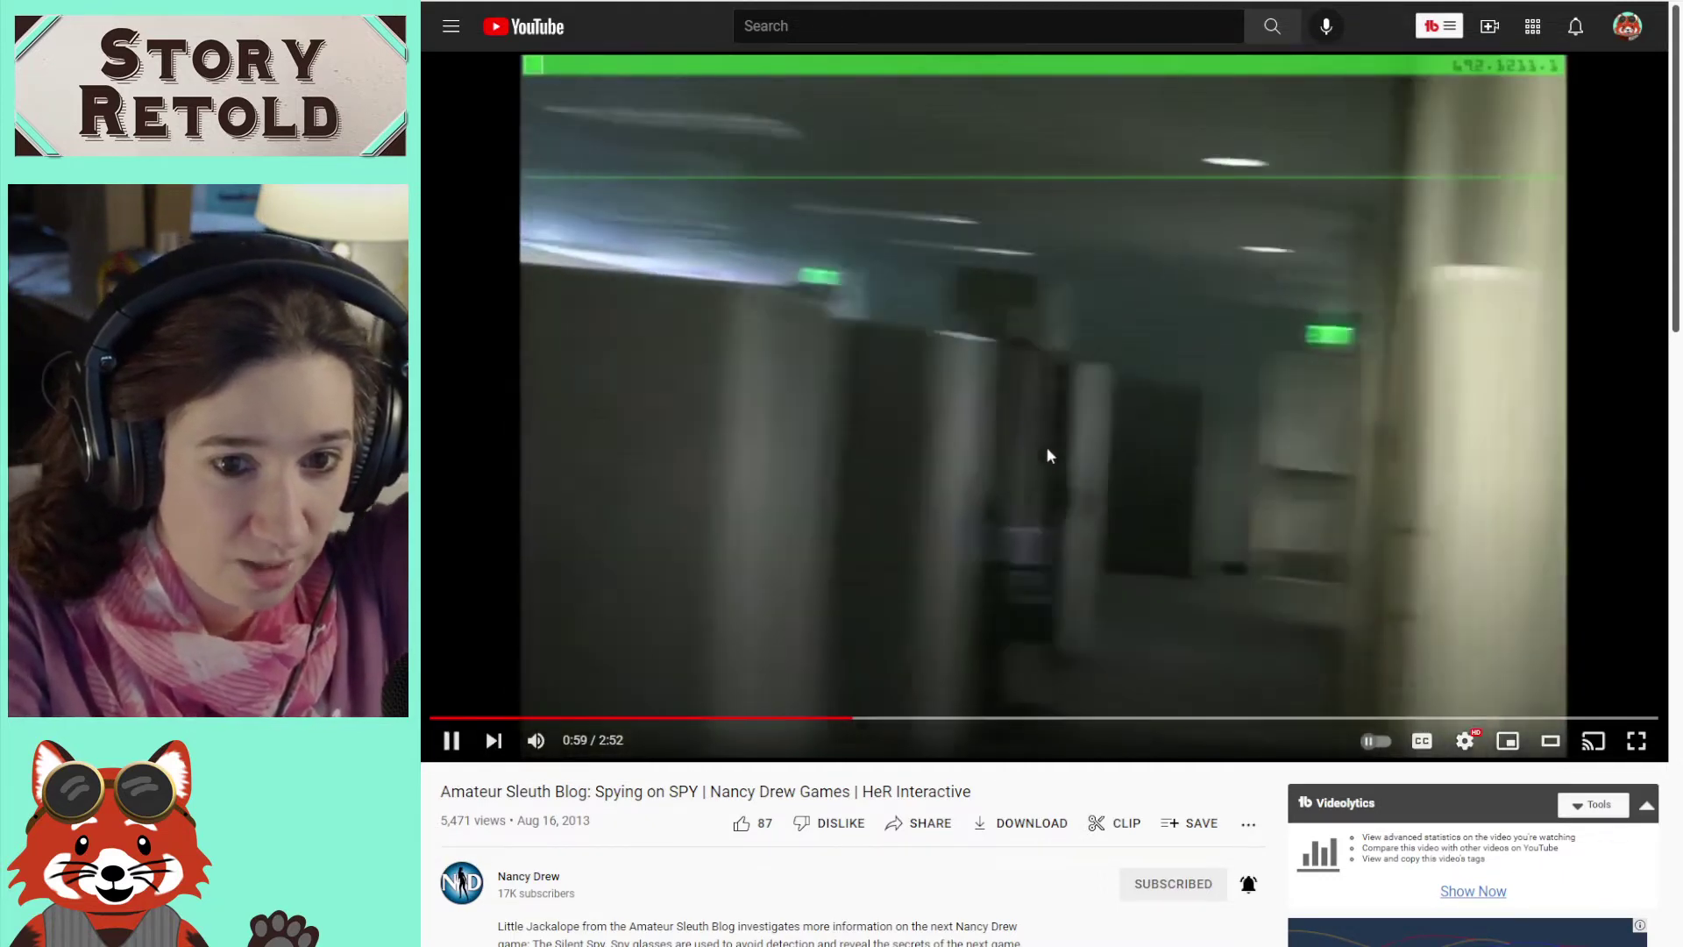
click(1047, 453)
click(1053, 461)
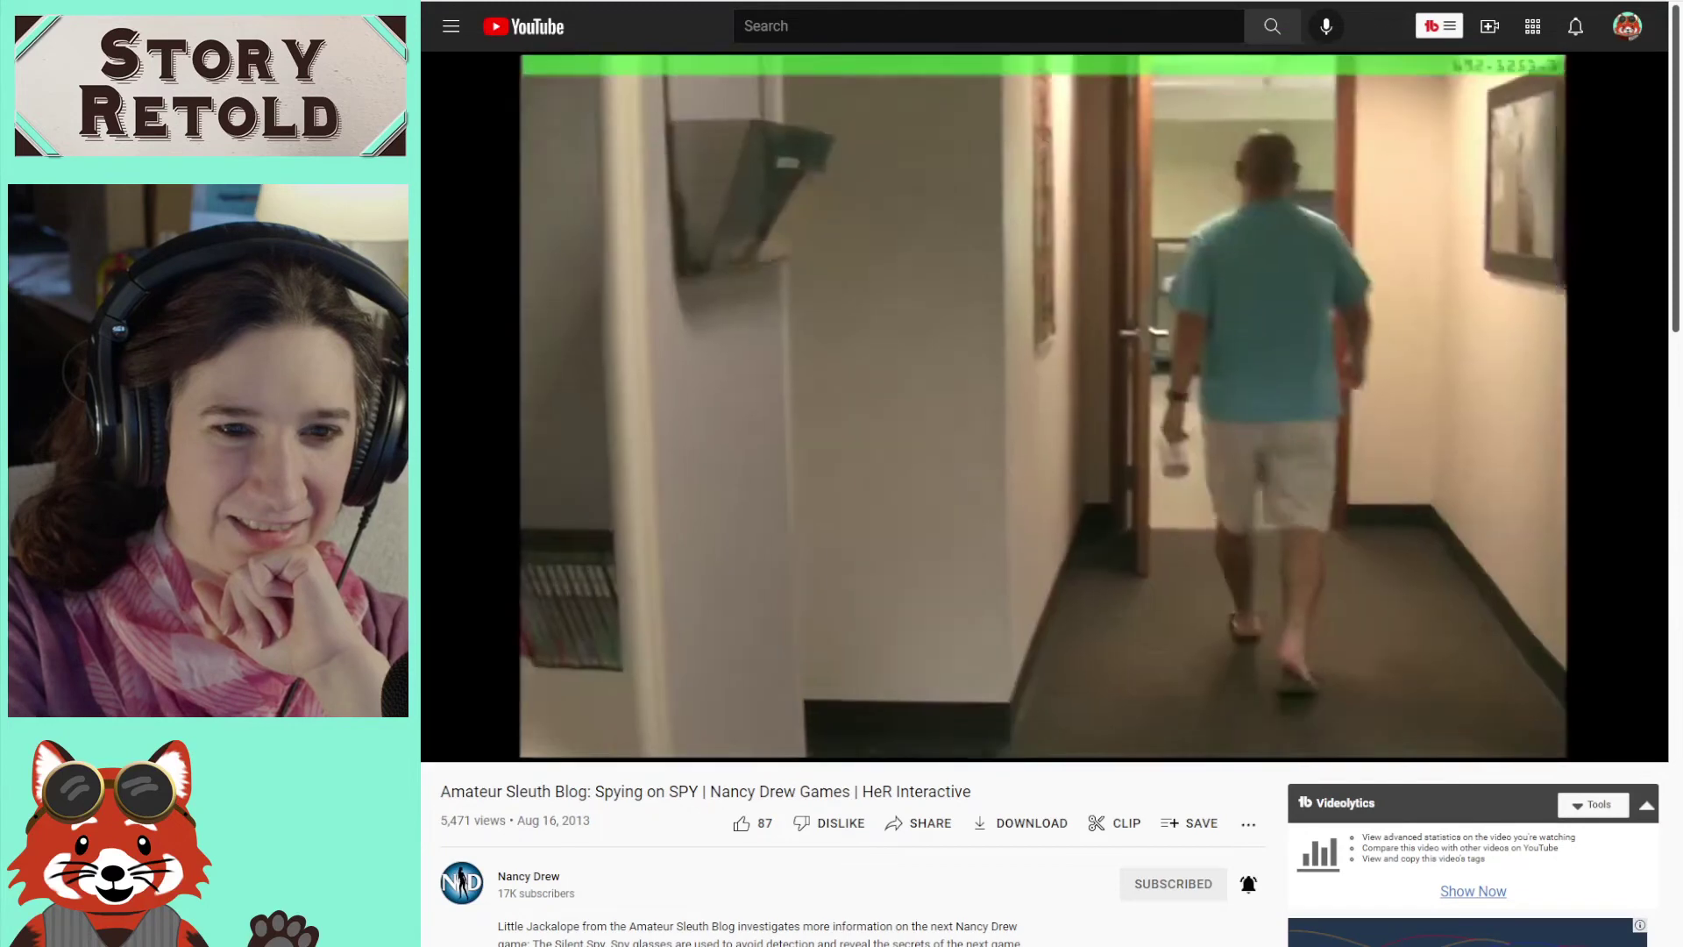
- Rewind the video to 1:32 and play on to the HeR Interactive folder desk shot
click(1090, 414)
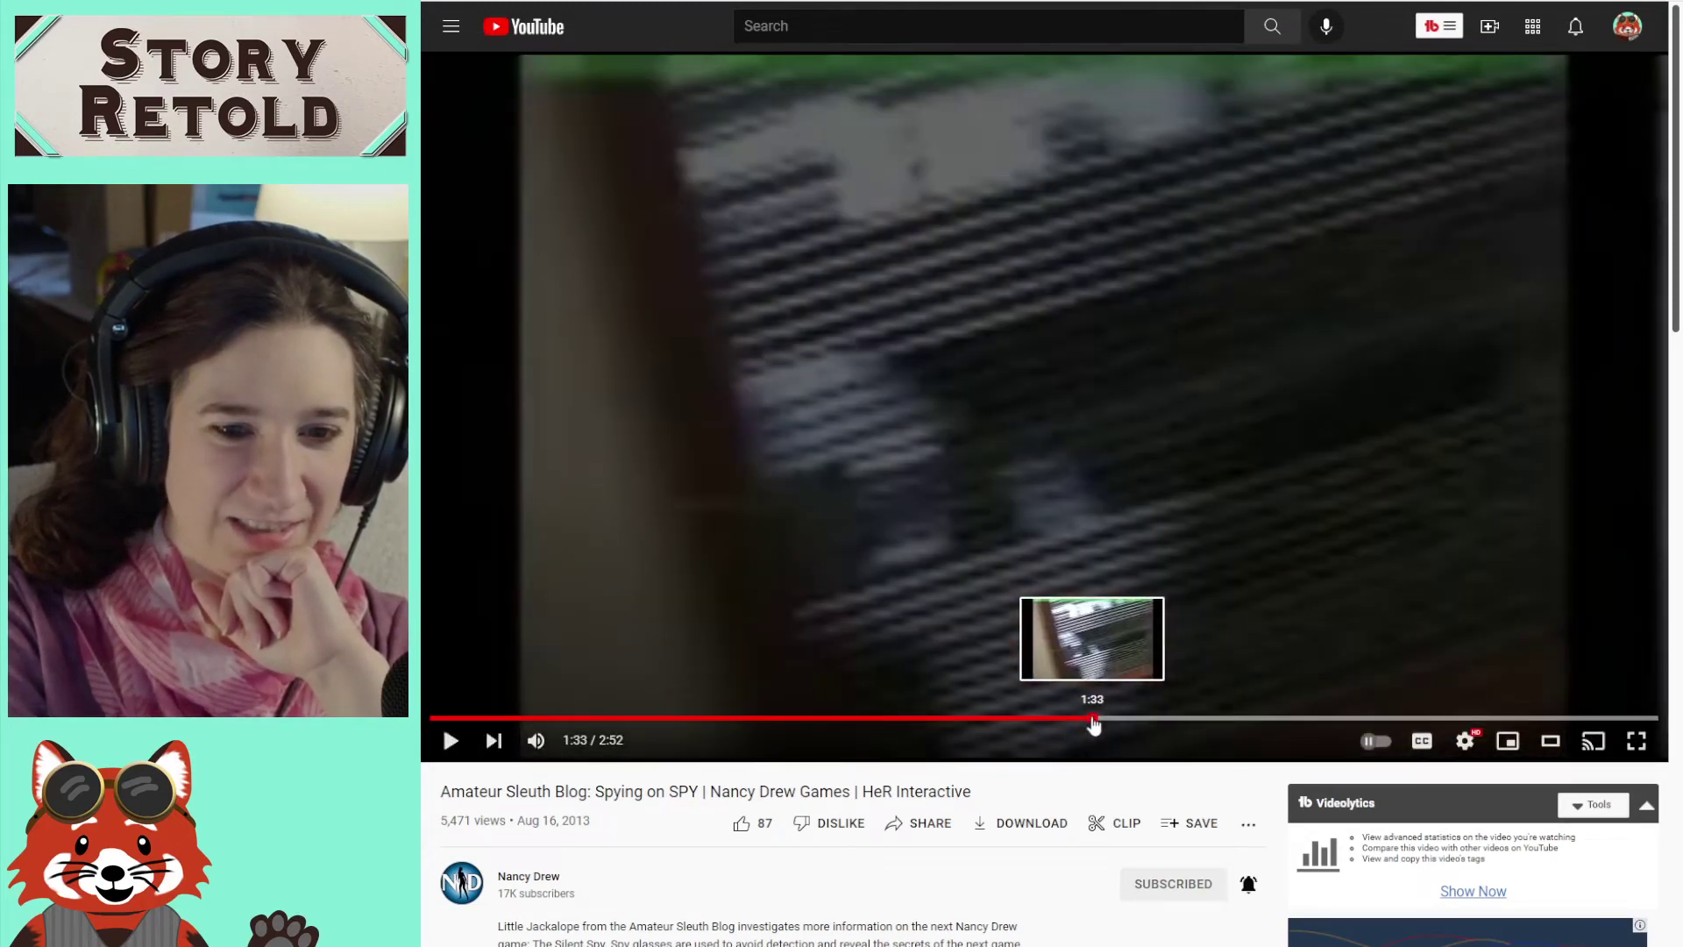
mouse_move(1092, 724)
mouse_down()
mouse_move(1127, 725)
mouse_move(1102, 724)
mouse_up()
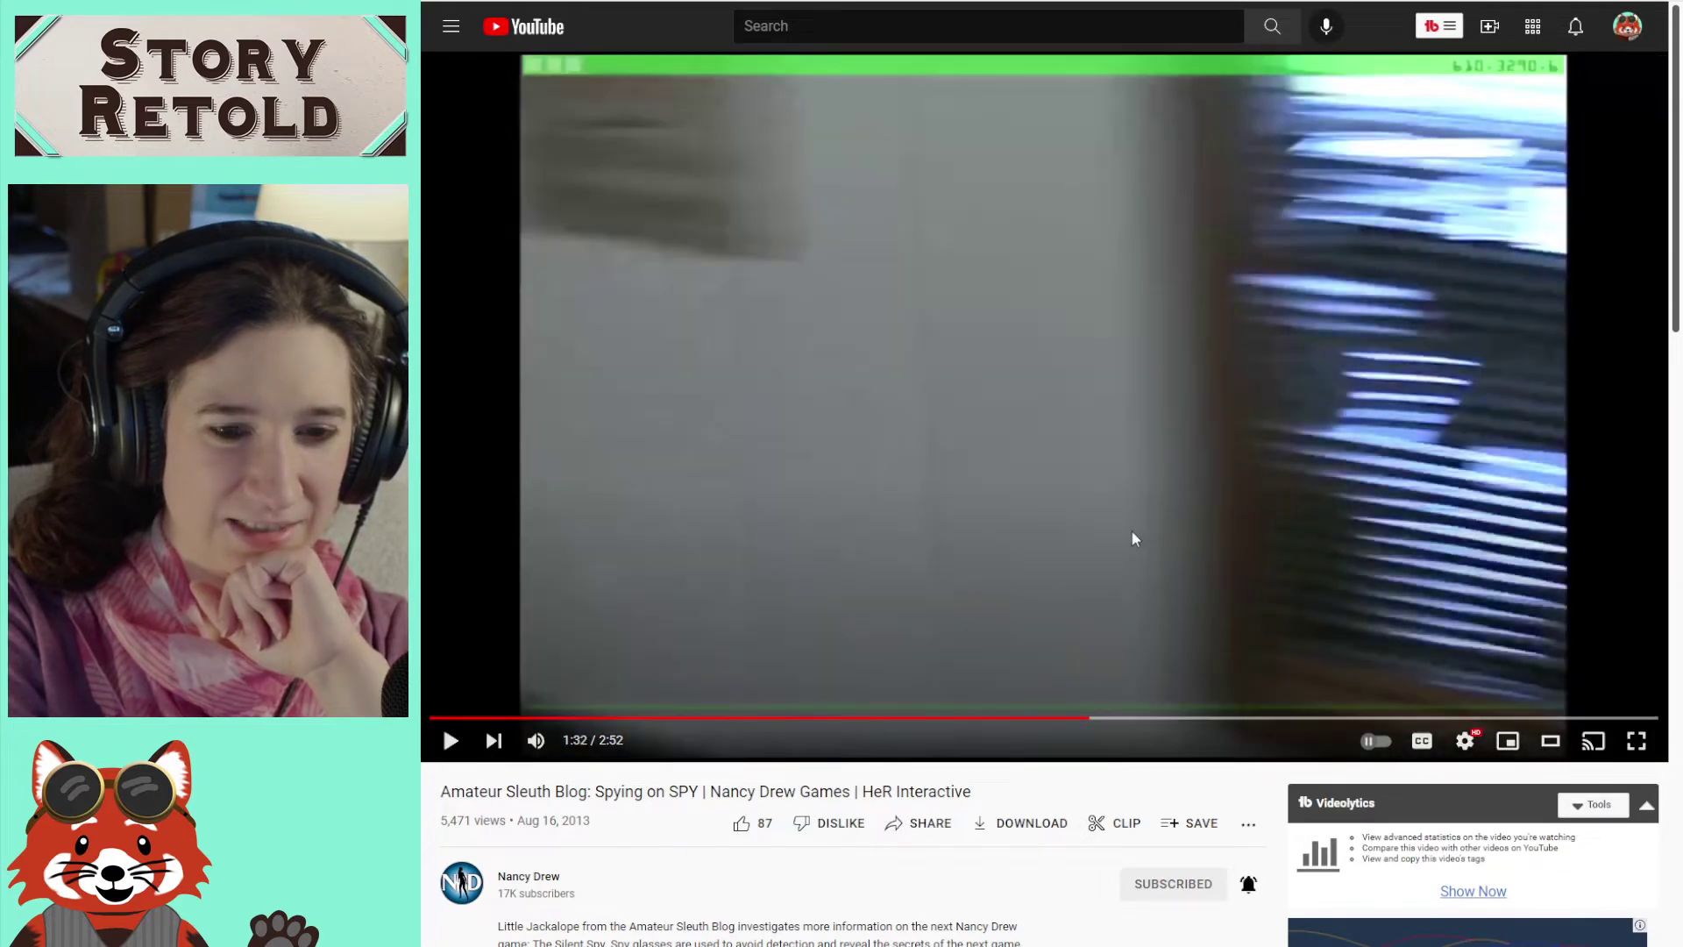
click(1132, 529)
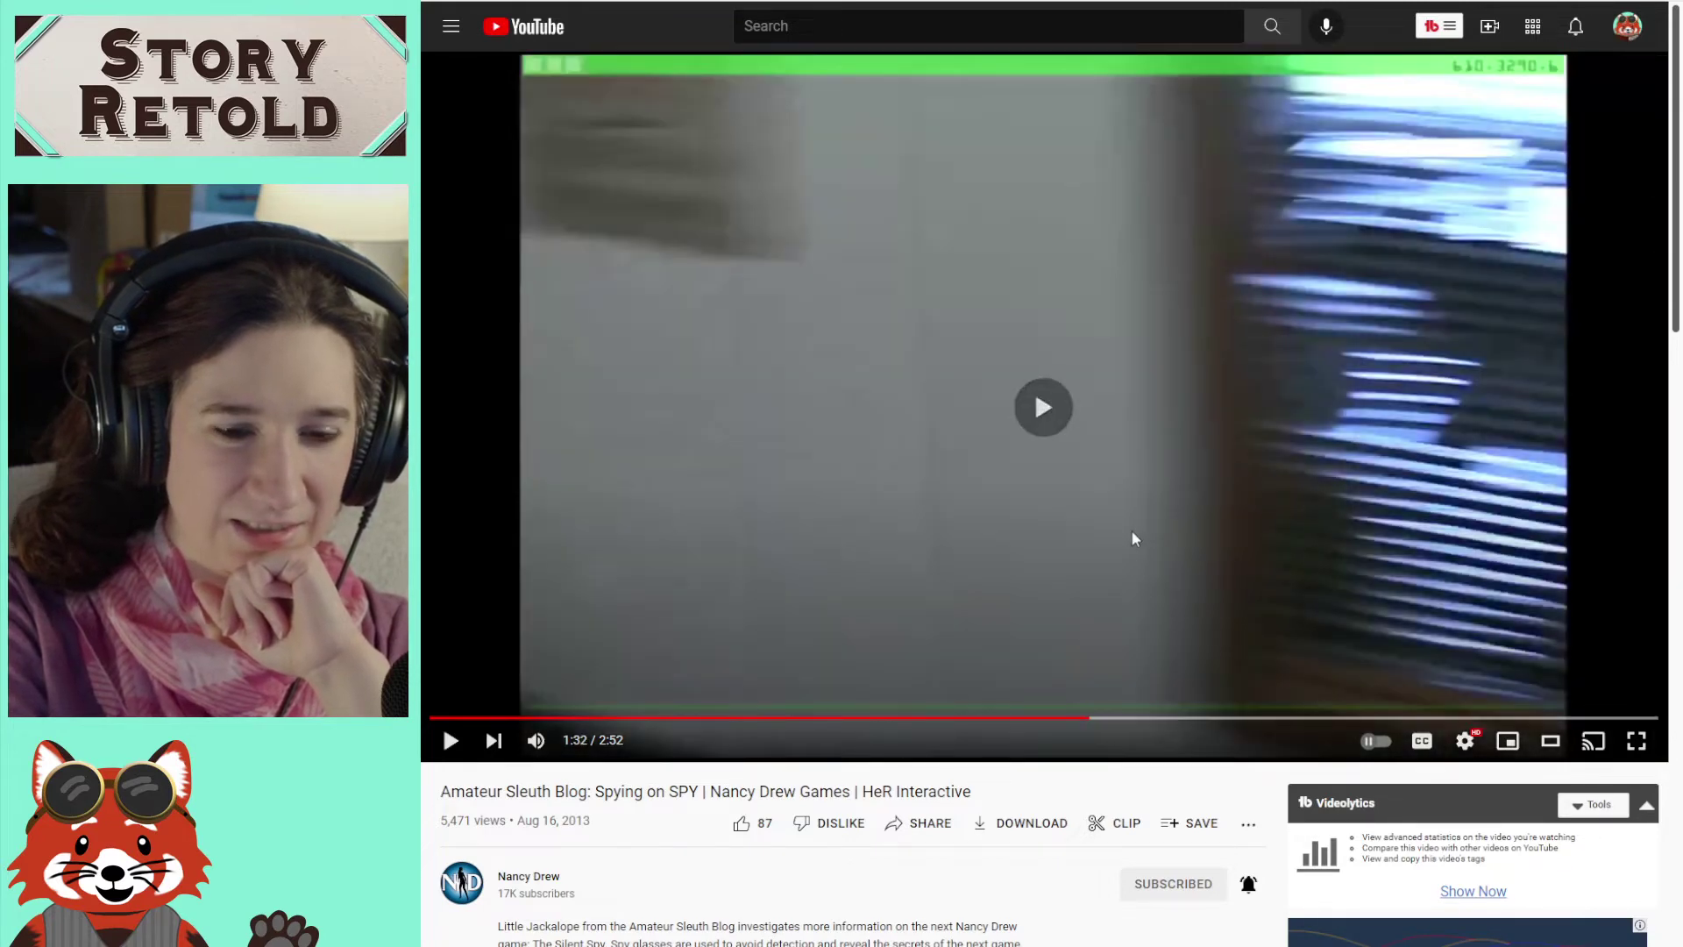
click(1131, 530)
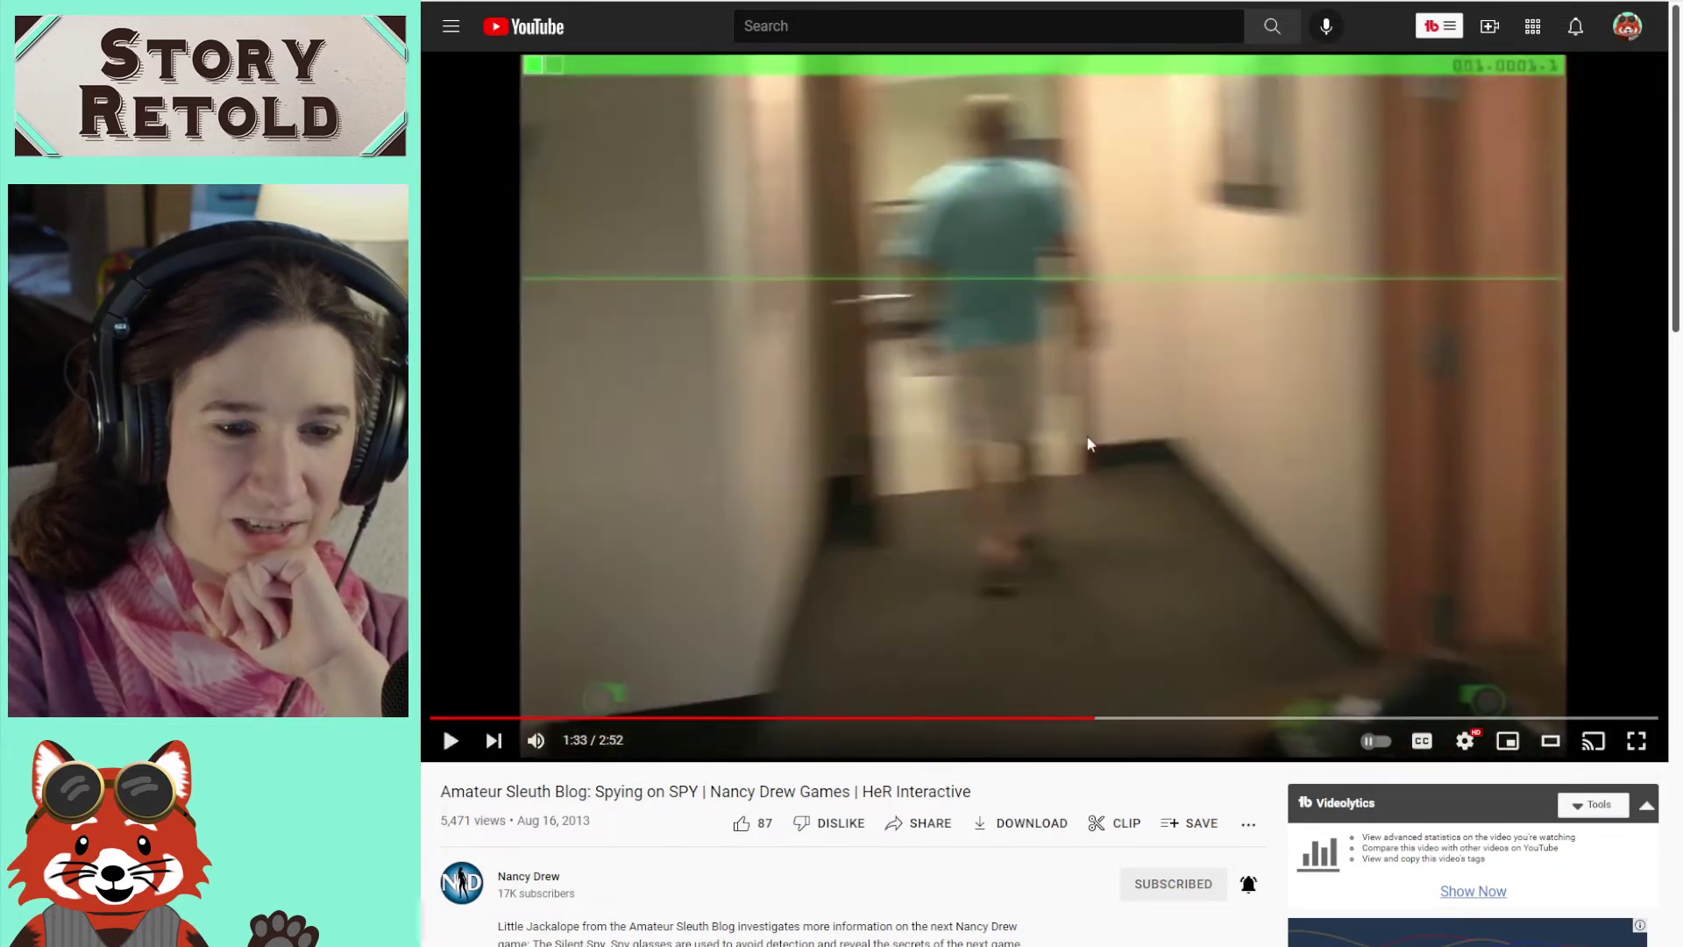
click(1138, 461)
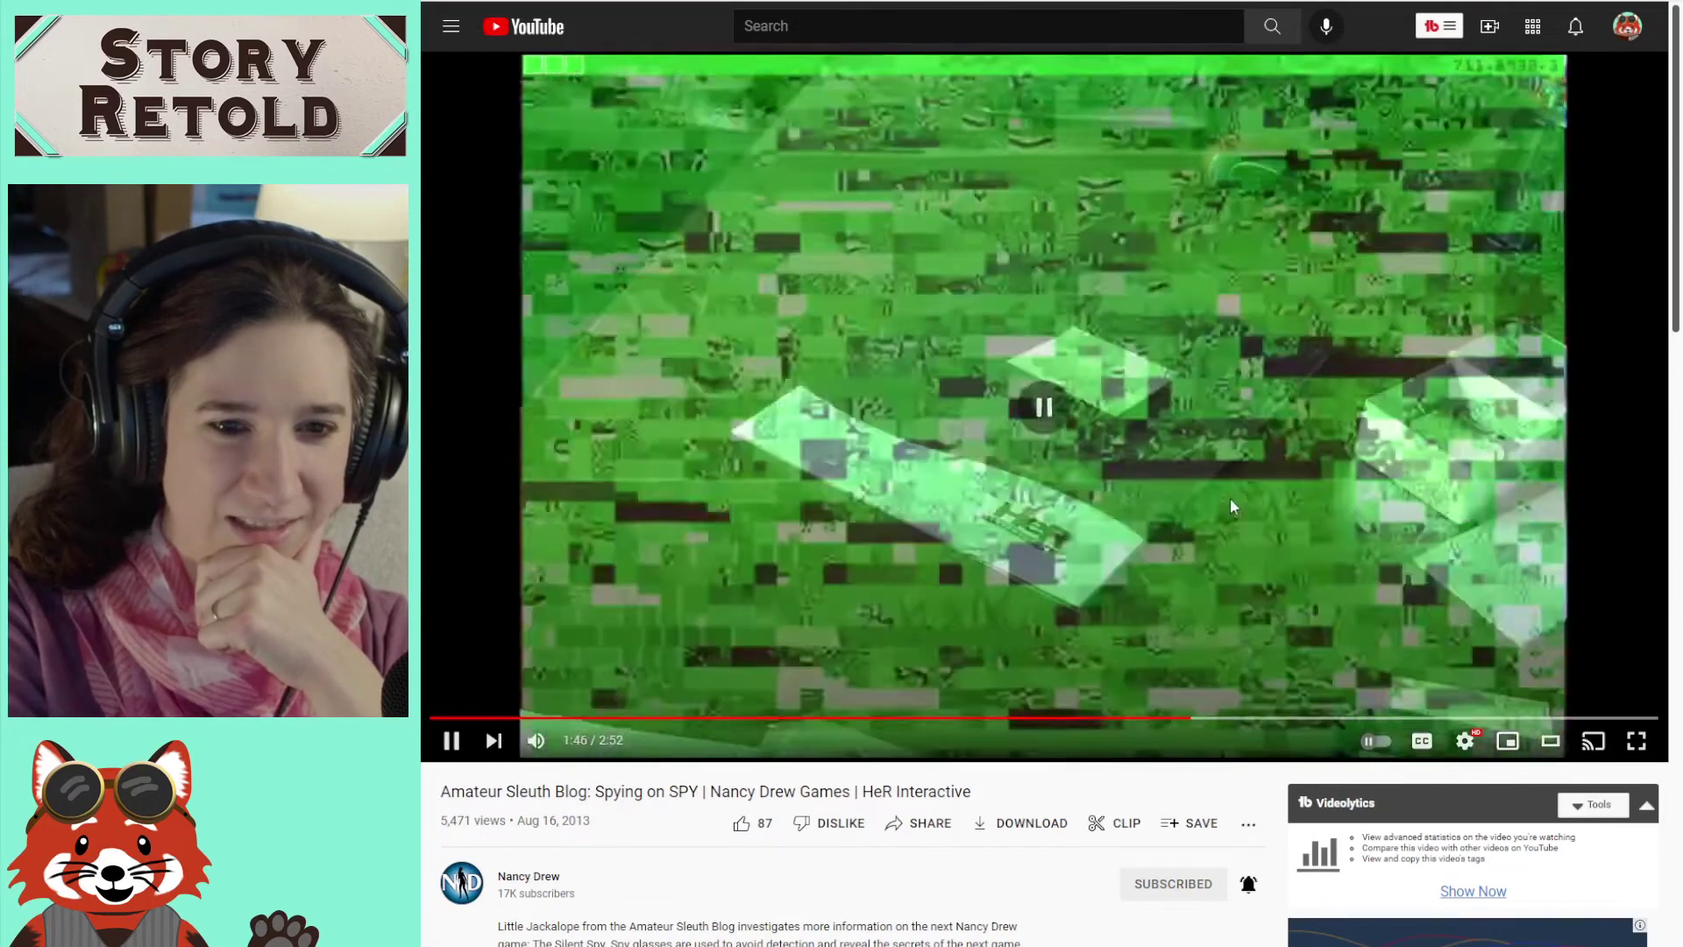
- Pause the video at 1:47, right after the HeR folder shot
click(1231, 504)
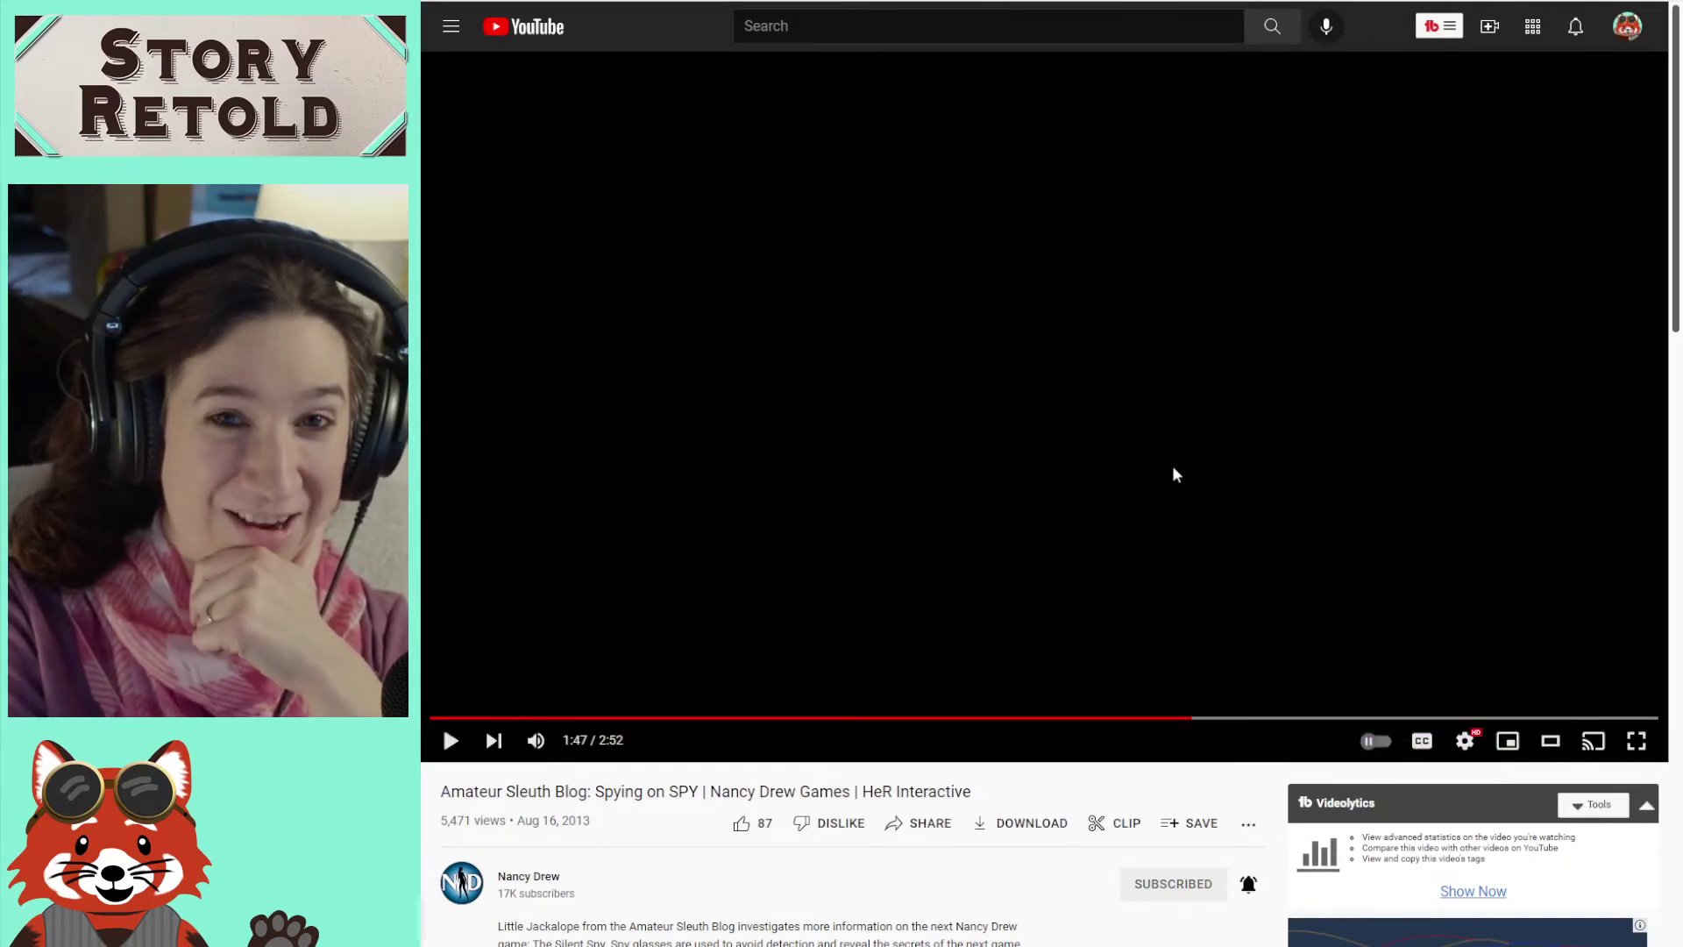